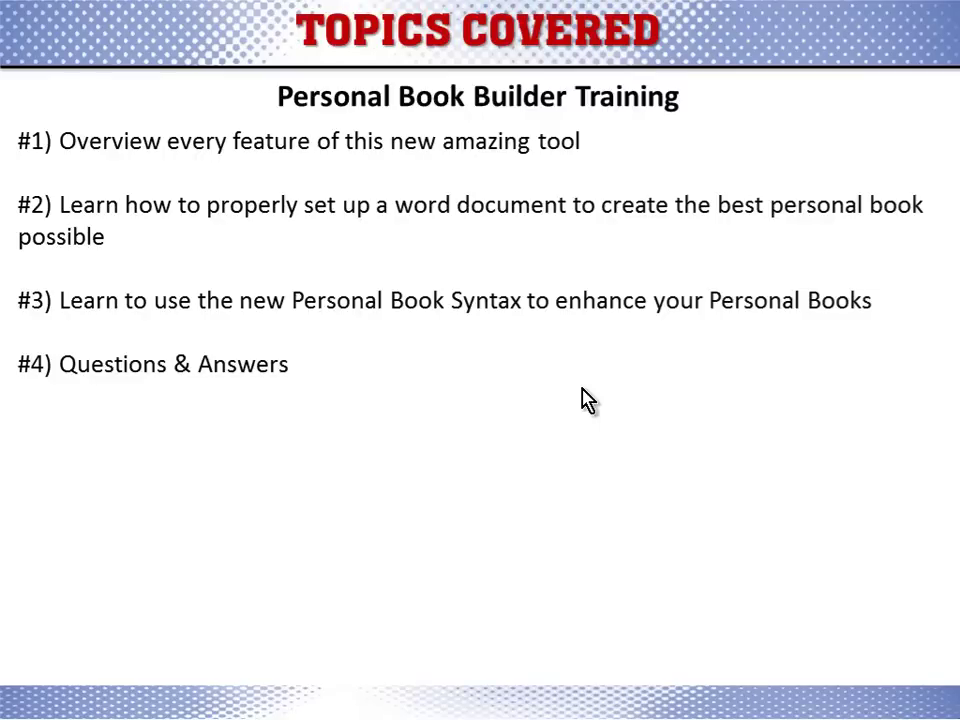
Step: Switch from the slide show to Logos Bible Software and open the Personal Books tool
key(Right)
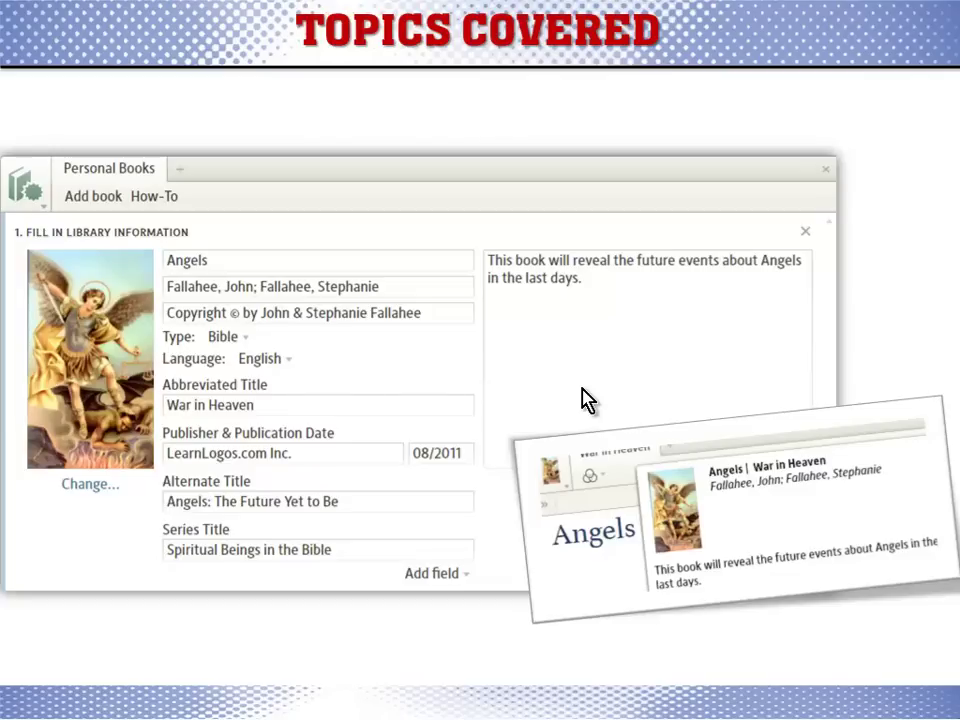
key(alt+Tab)
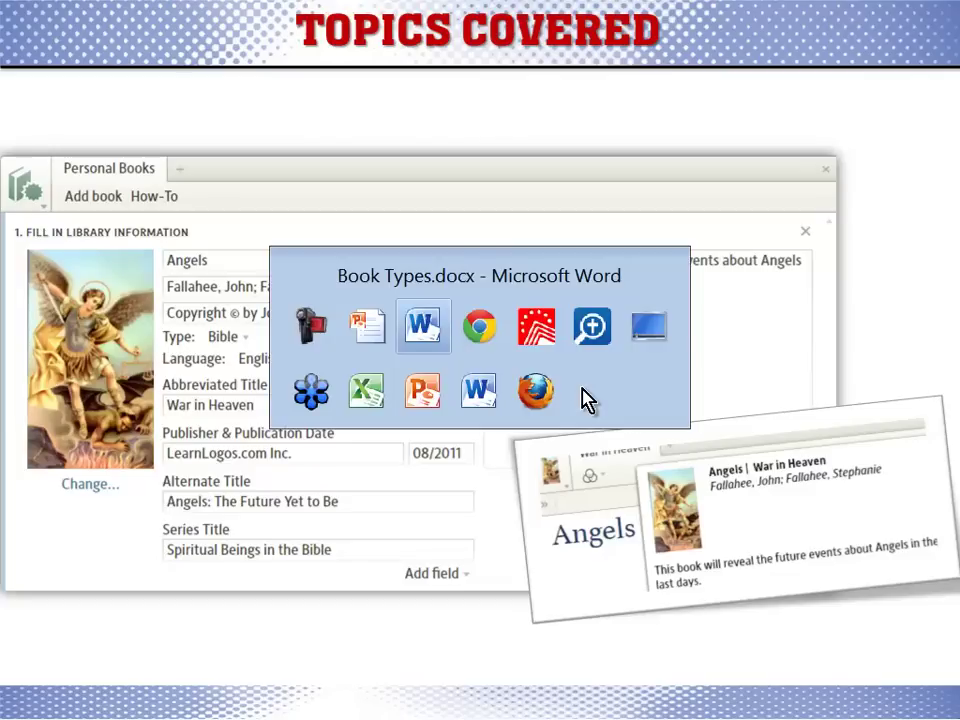
key(Tab)
key(Tab)
key(Tab)
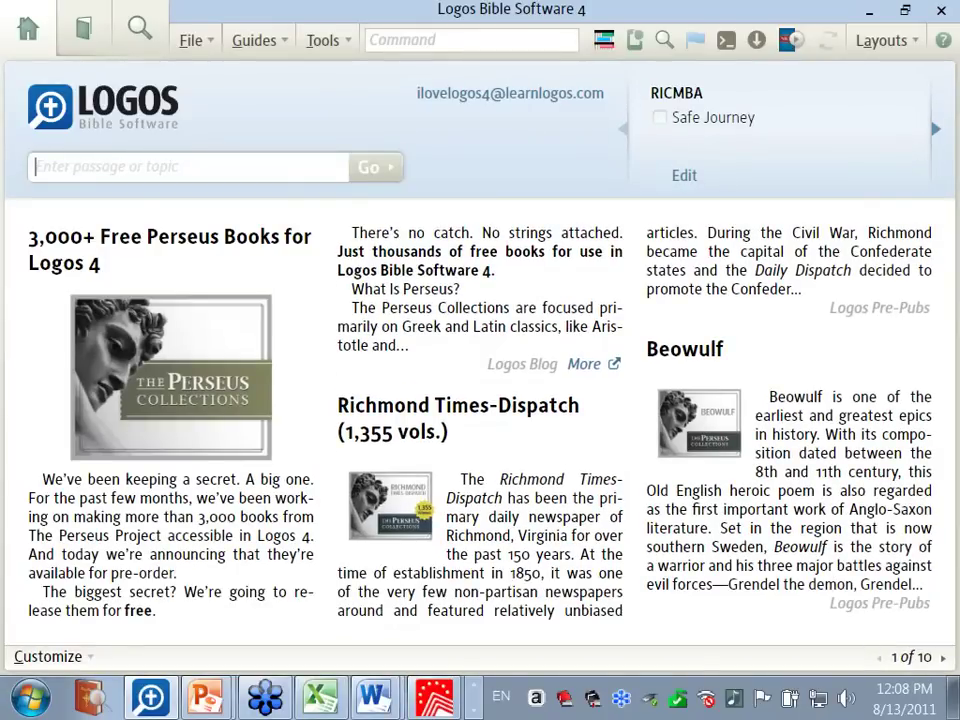
click(324, 50)
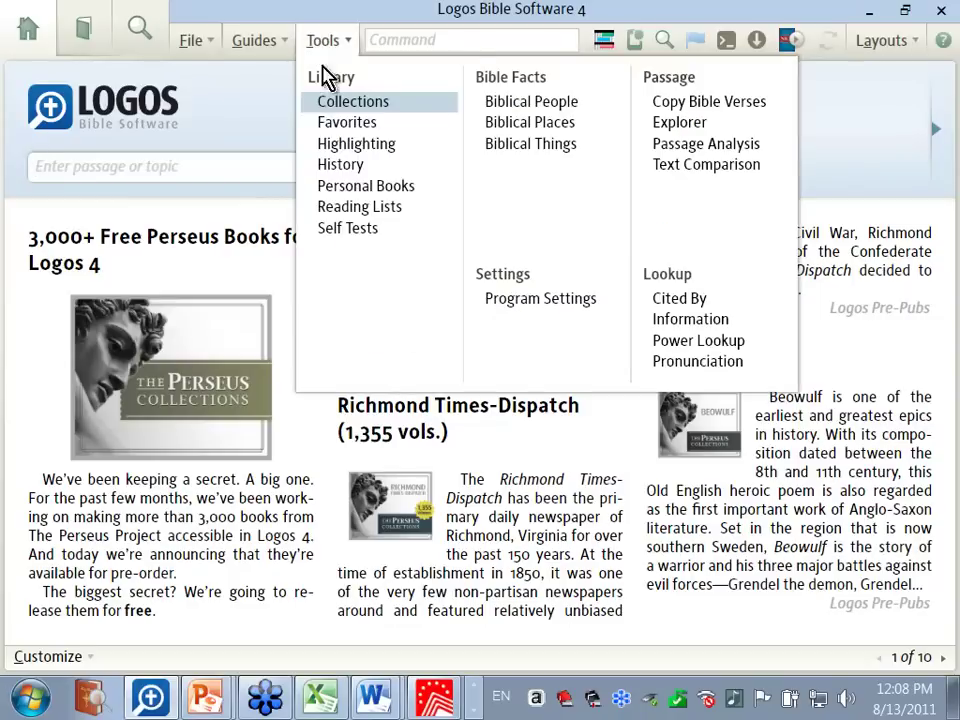
click(431, 200)
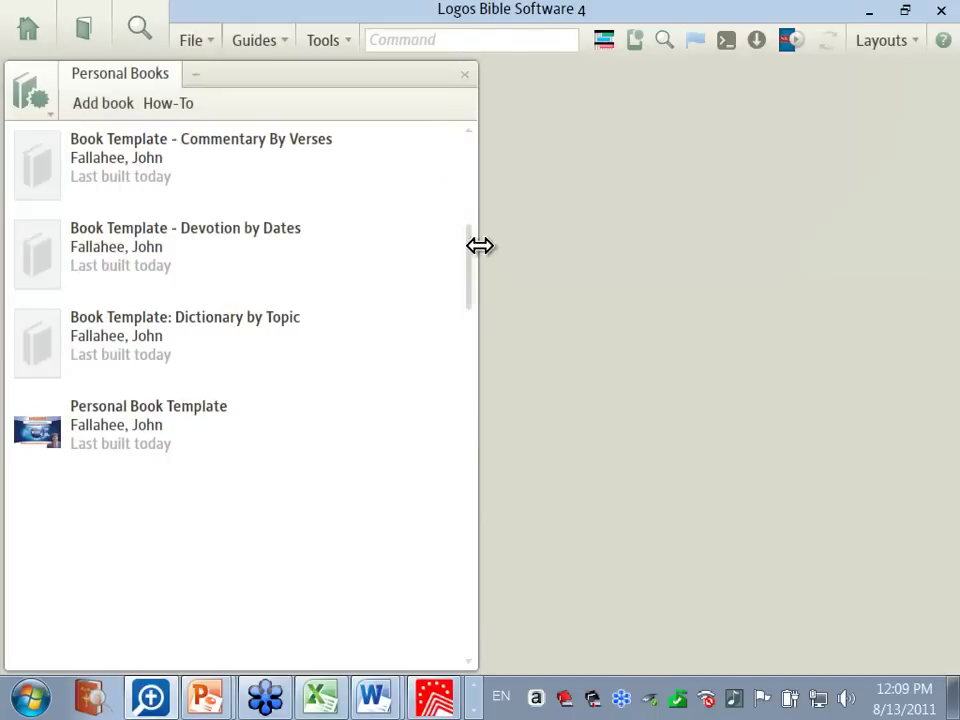
Step: View the How-To help for personal books in a pane beside the book list, and close it
mouse_move(472, 160)
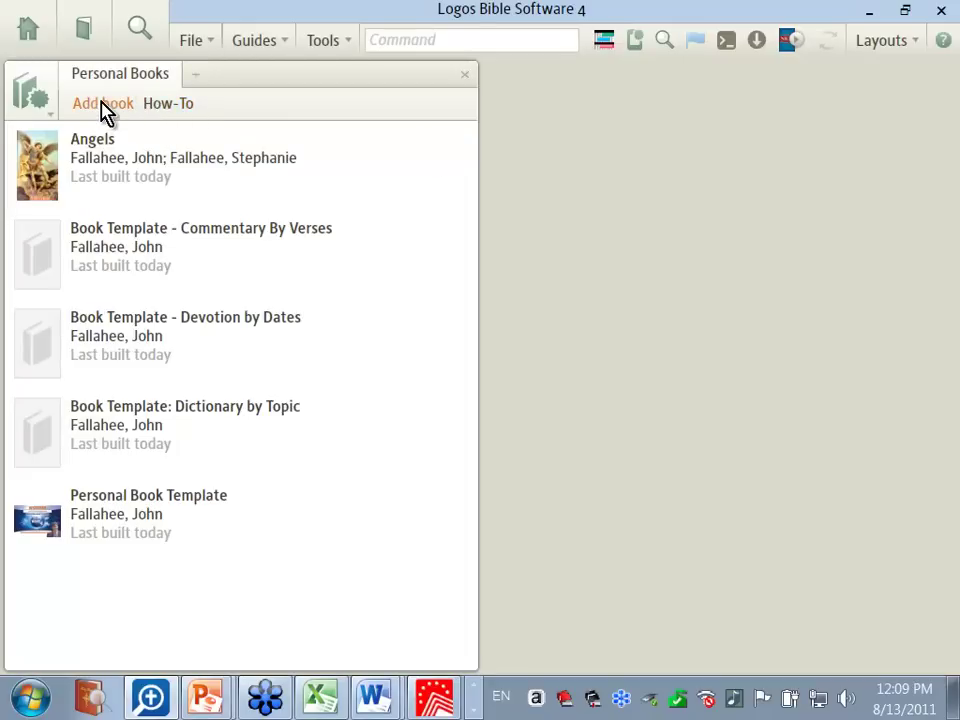
click(168, 104)
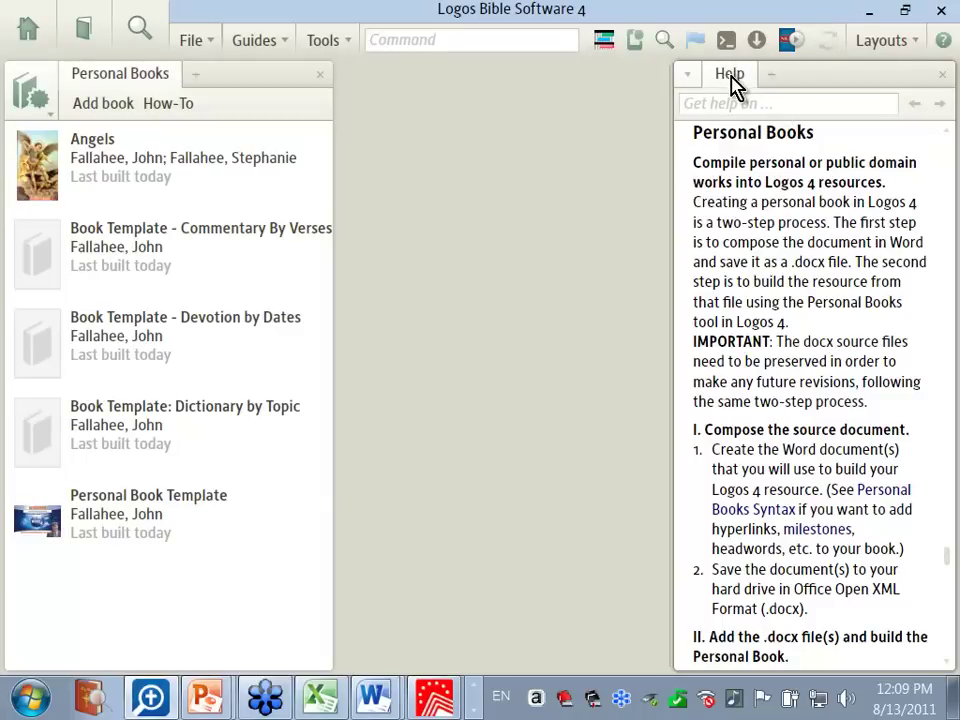
drag(730, 84, 596, 100)
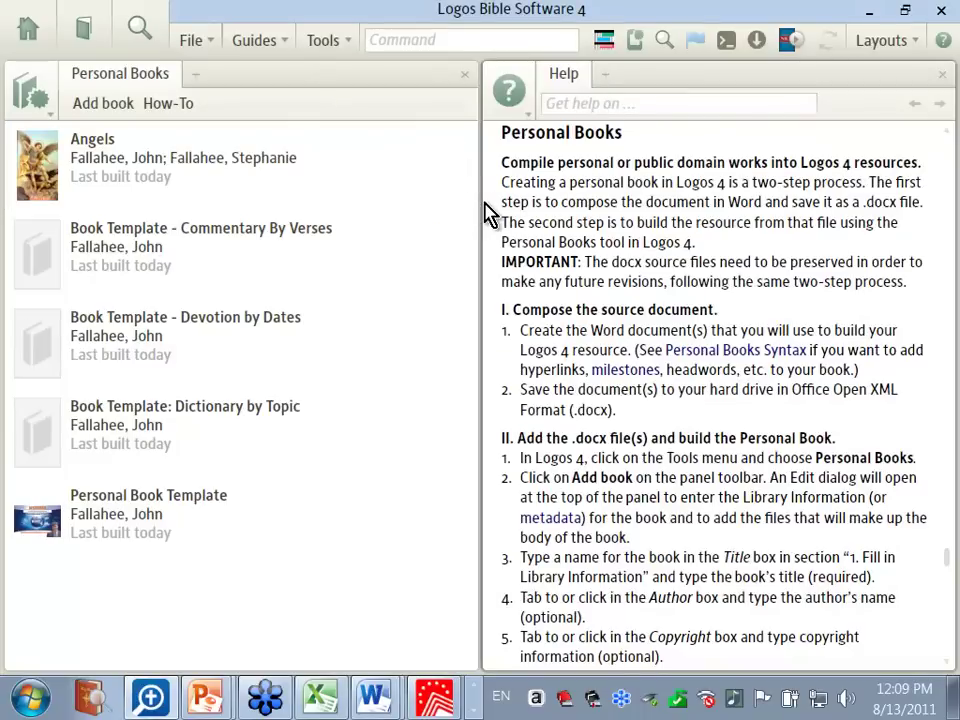
mouse_move(480, 204)
mouse_down()
mouse_move(381, 204)
mouse_move(367, 213)
mouse_move(455, 204)
mouse_move(490, 215)
mouse_up()
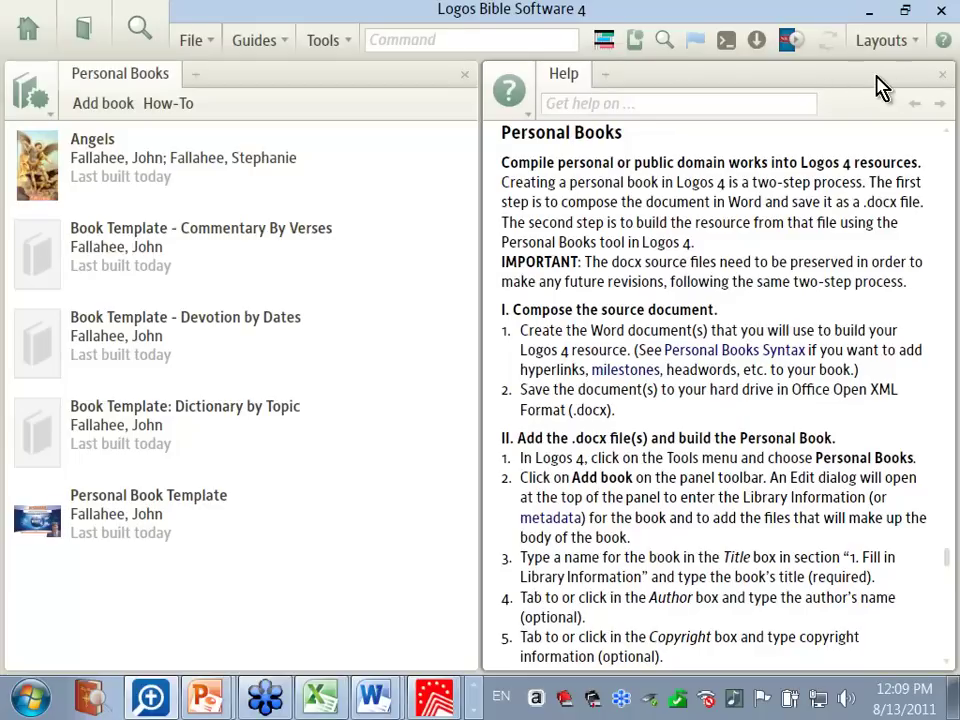
click(942, 76)
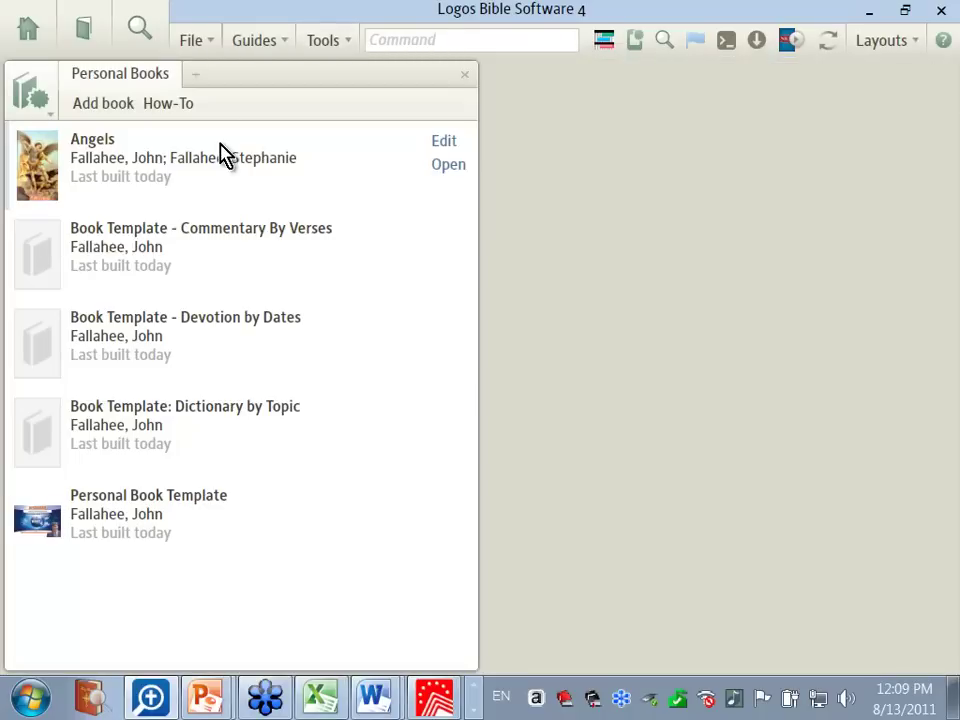
Step: Add a new personal book and set its cover image to personalbookbuilderpp.png from the Personal Book Builder folder
click(100, 106)
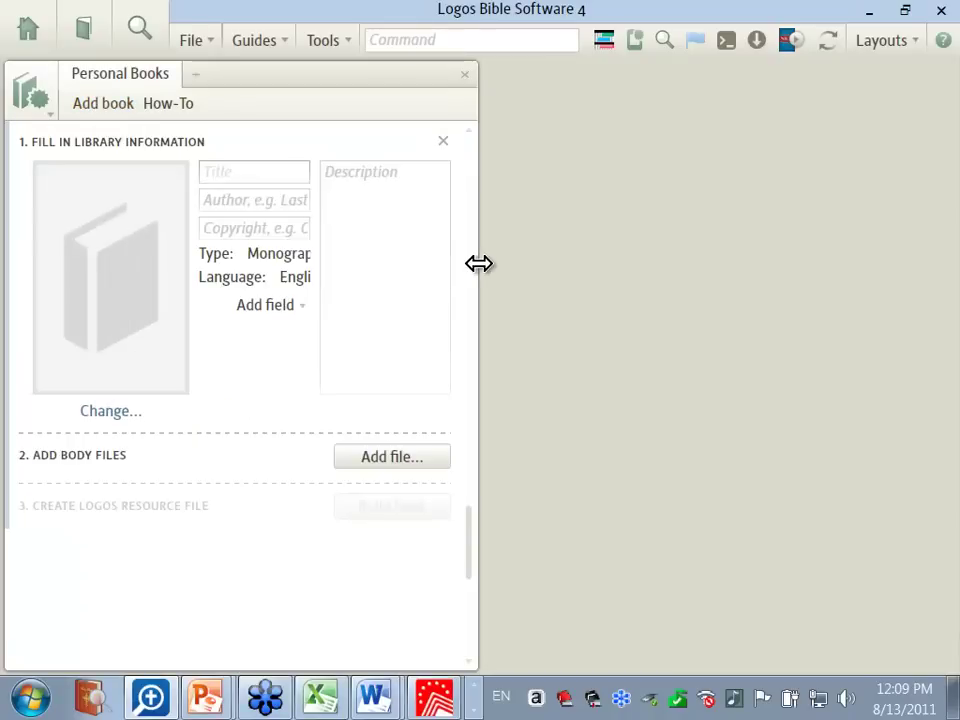
drag(478, 263, 789, 266)
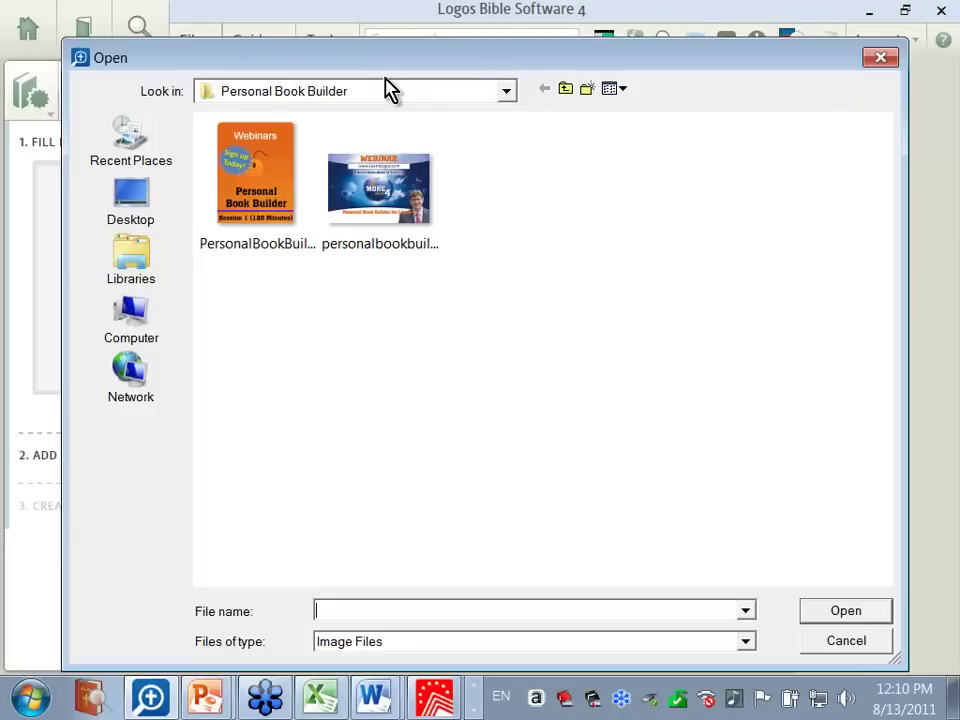
click(564, 92)
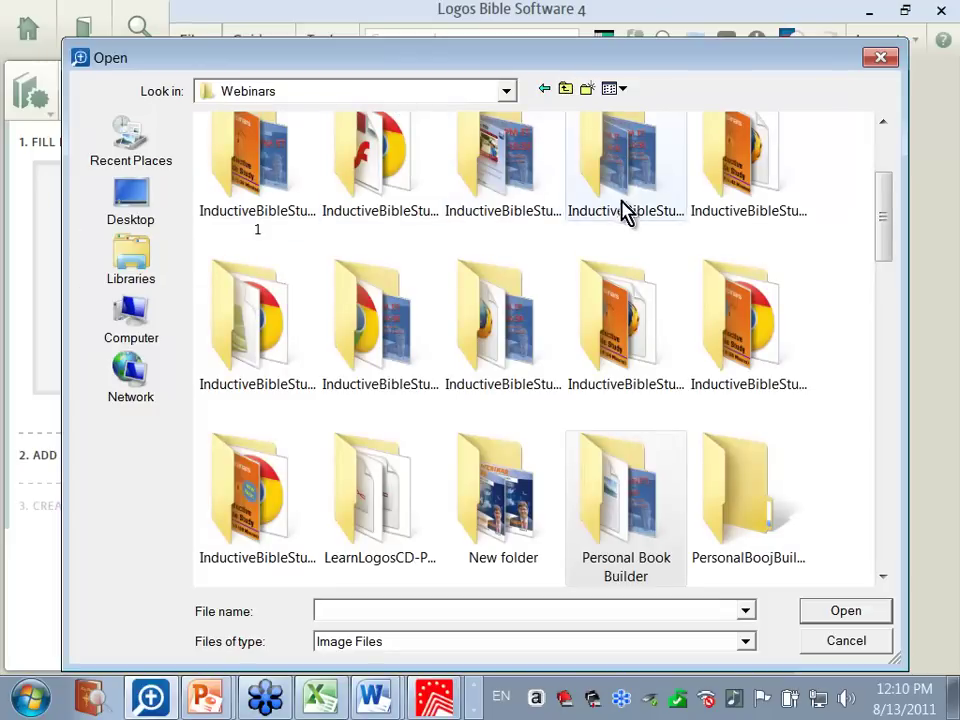
double_click(606, 553)
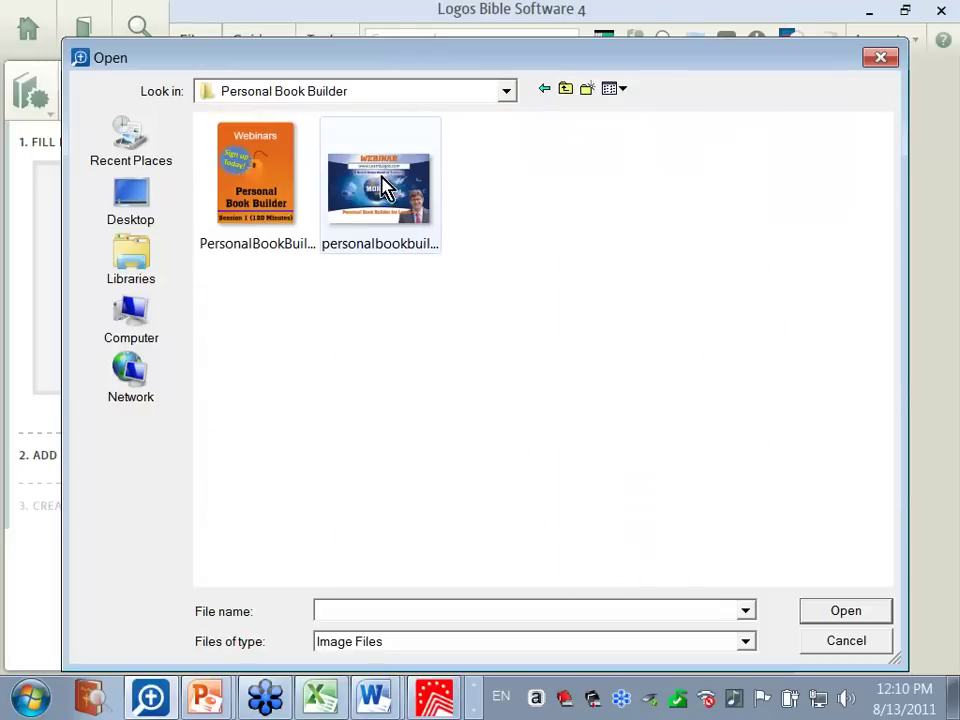
click(380, 187)
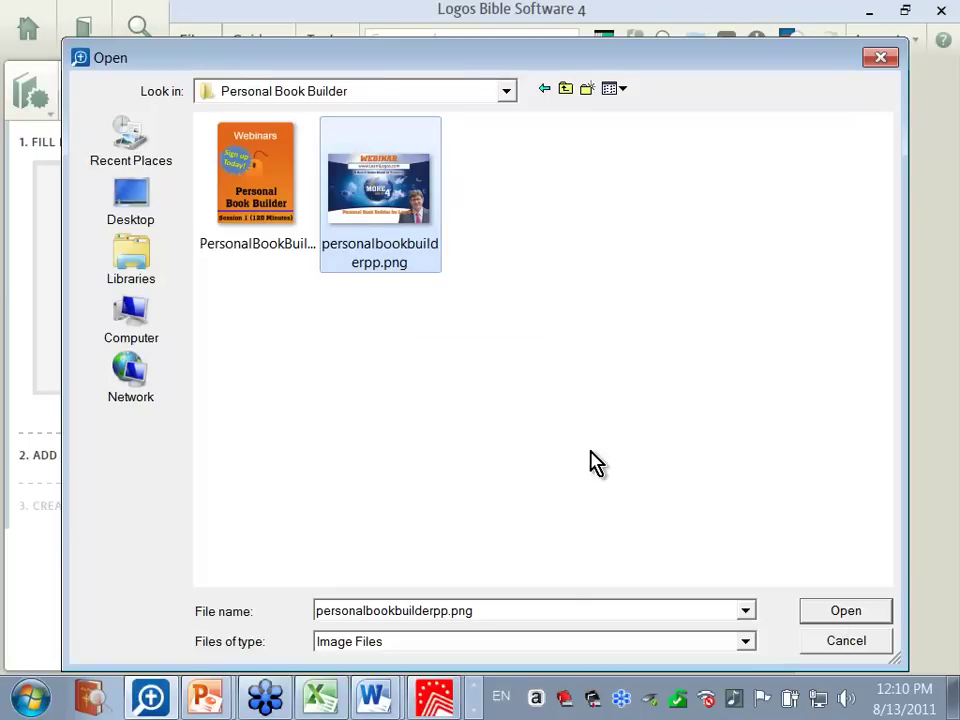
click(832, 616)
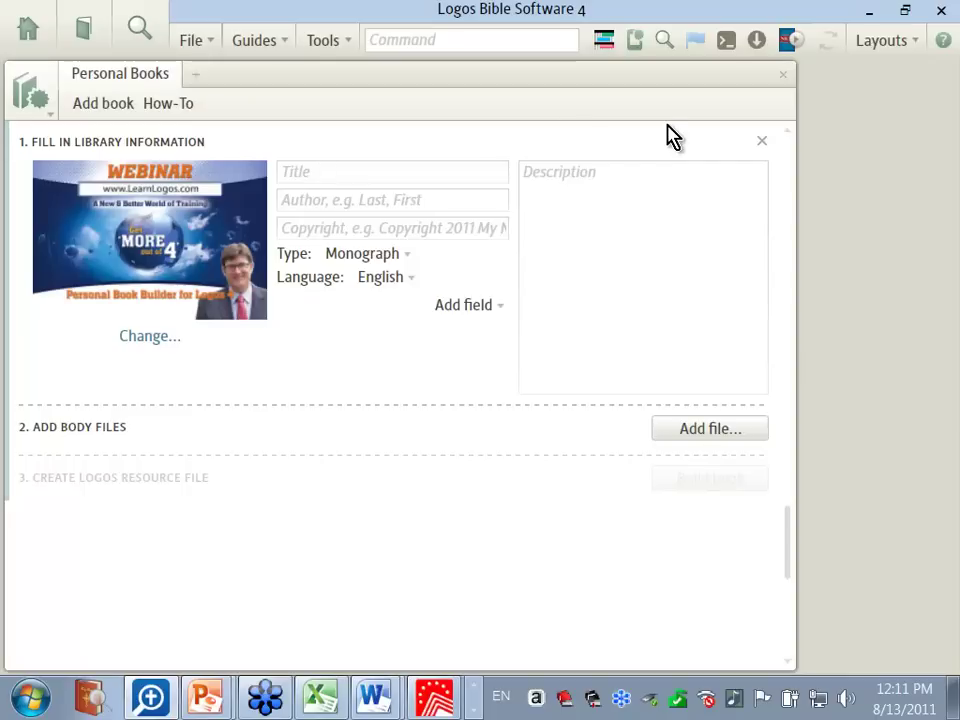
Step: Reopen the Personal Books tool and open the Angels book for editing in a full-width panel
click(785, 78)
click(323, 40)
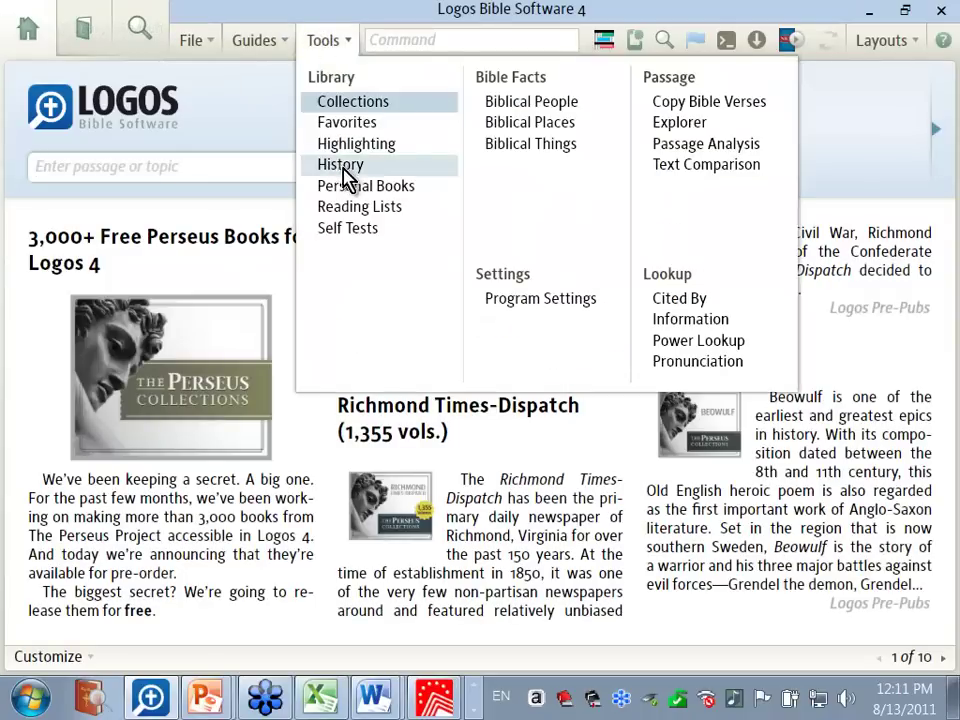
click(352, 186)
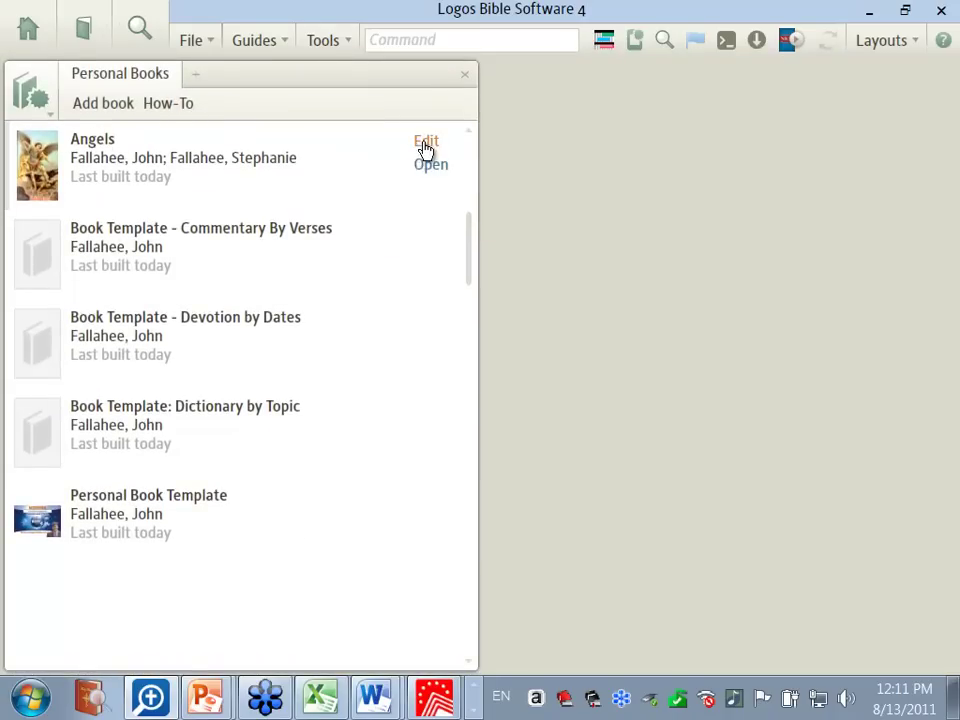
click(426, 142)
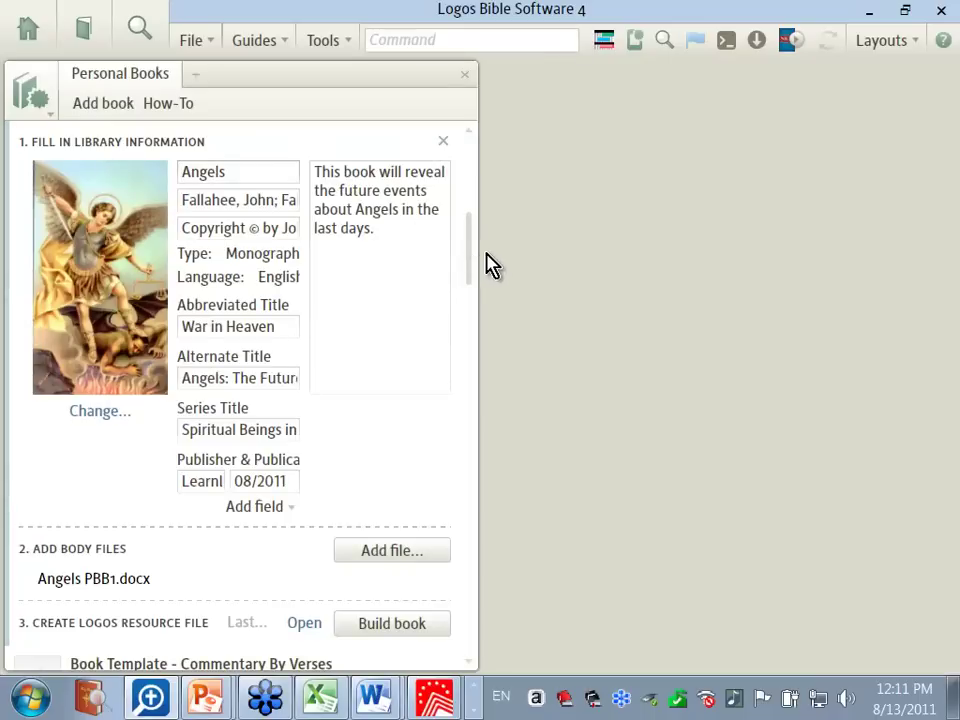
drag(479, 256, 917, 246)
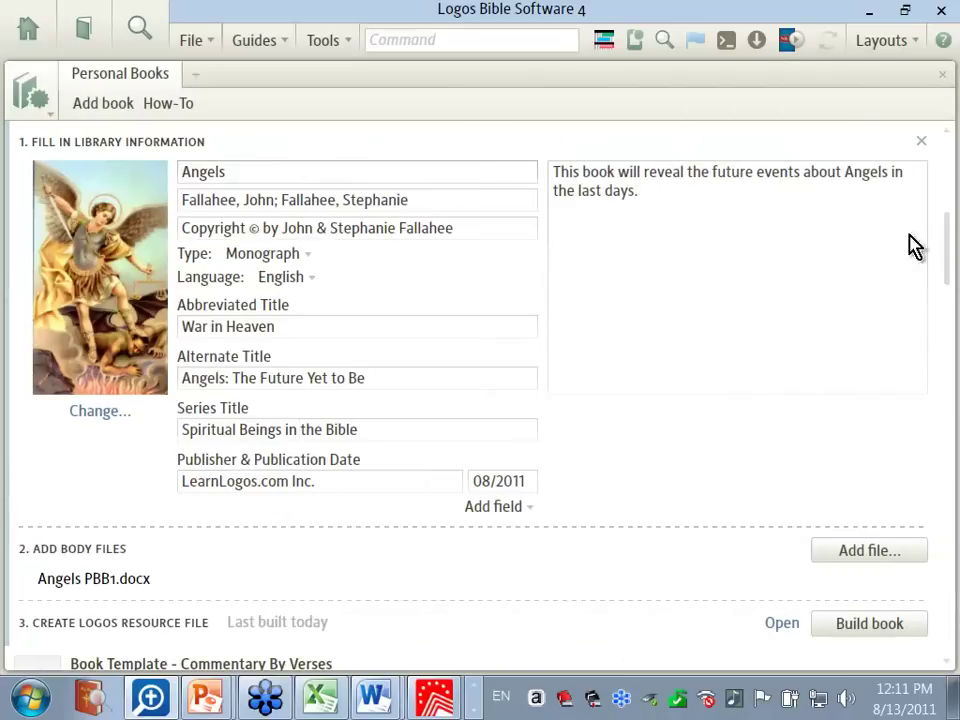
Step: Examine the Angels book's cover image picker and its title, author and copyright fields, including the author separator and © symbol
click(100, 412)
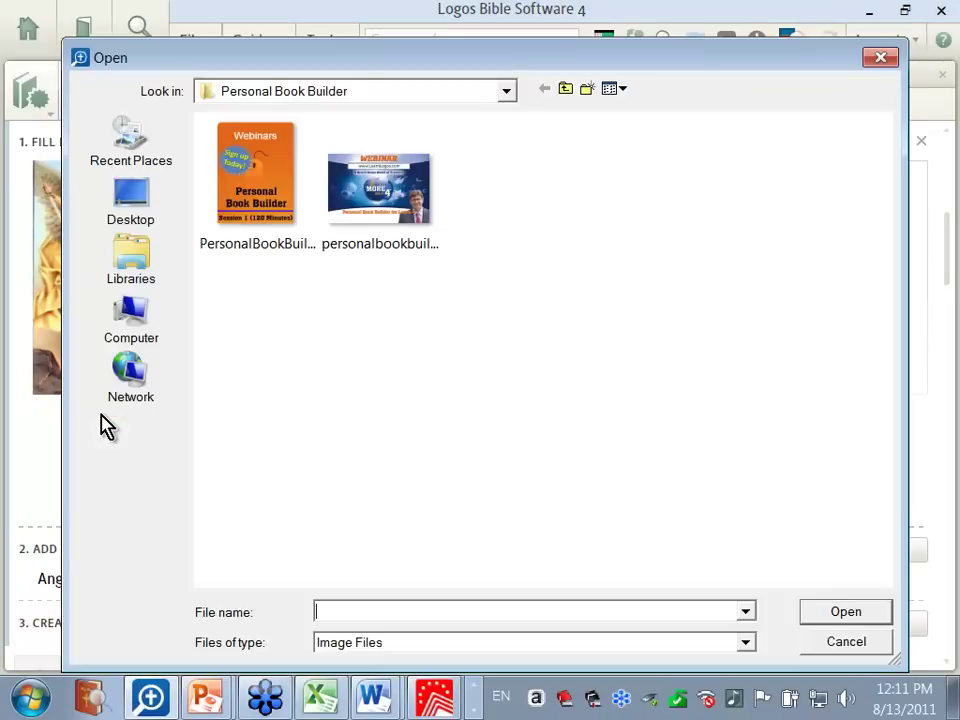
click(846, 643)
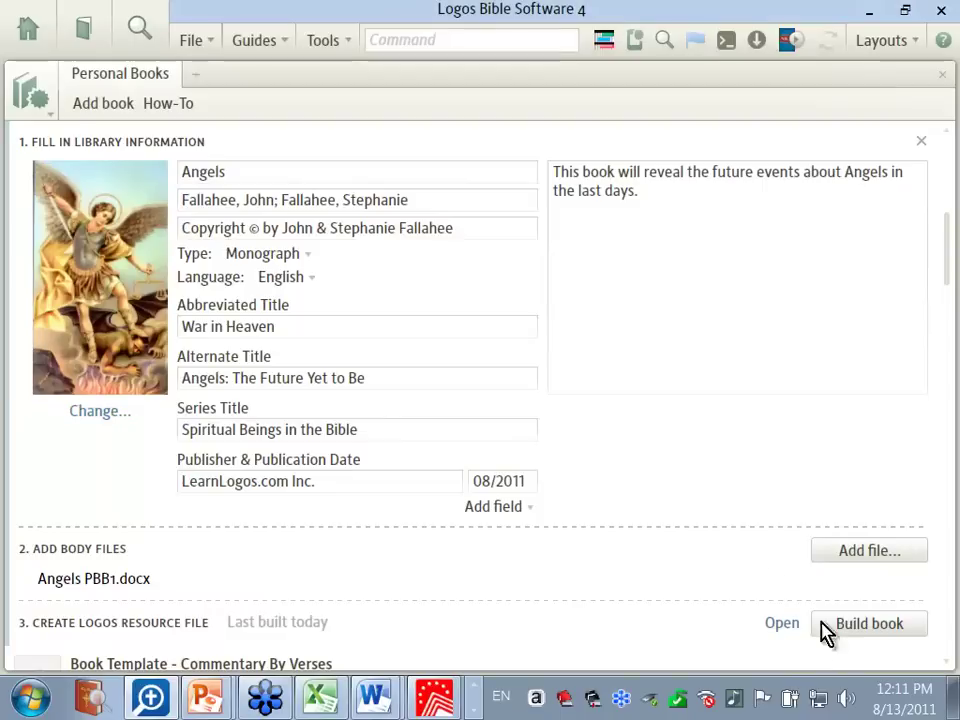
click(253, 175)
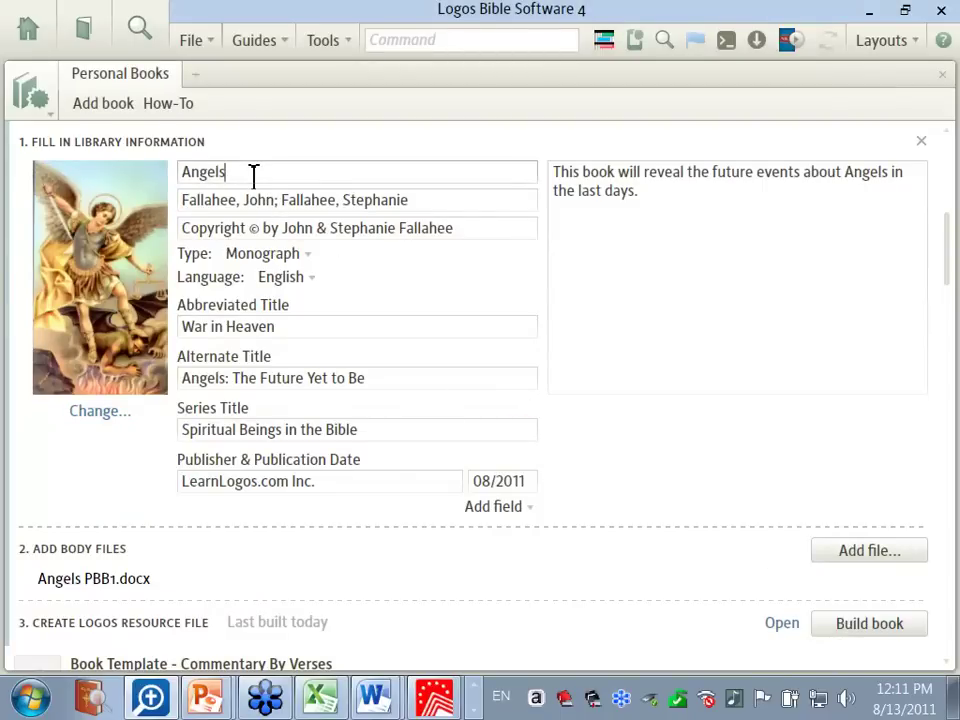
click(304, 200)
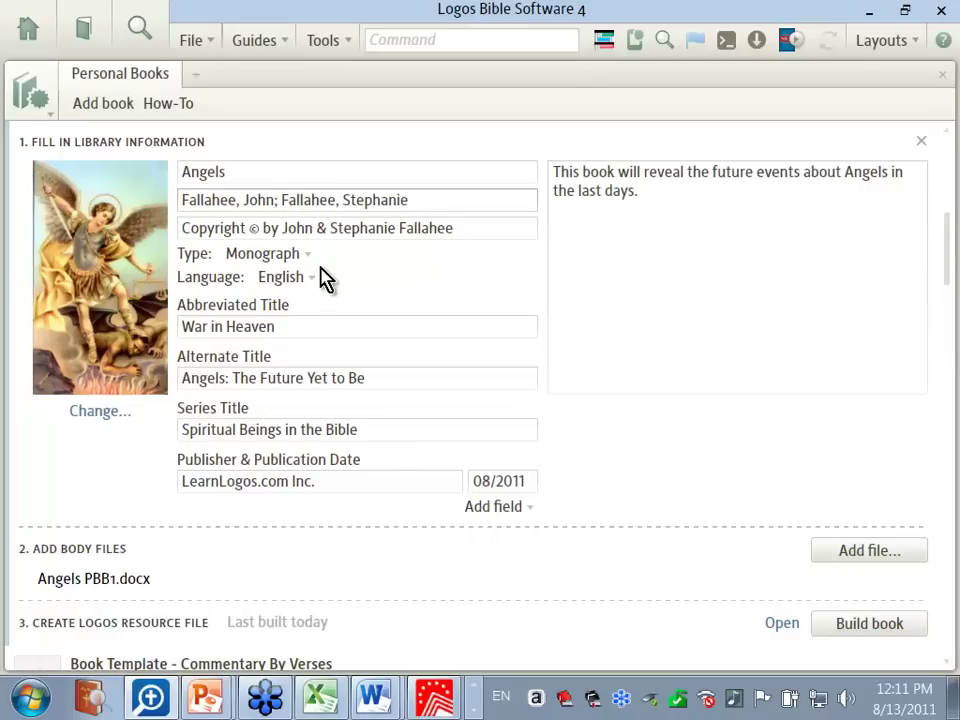
click(276, 200)
text(;)
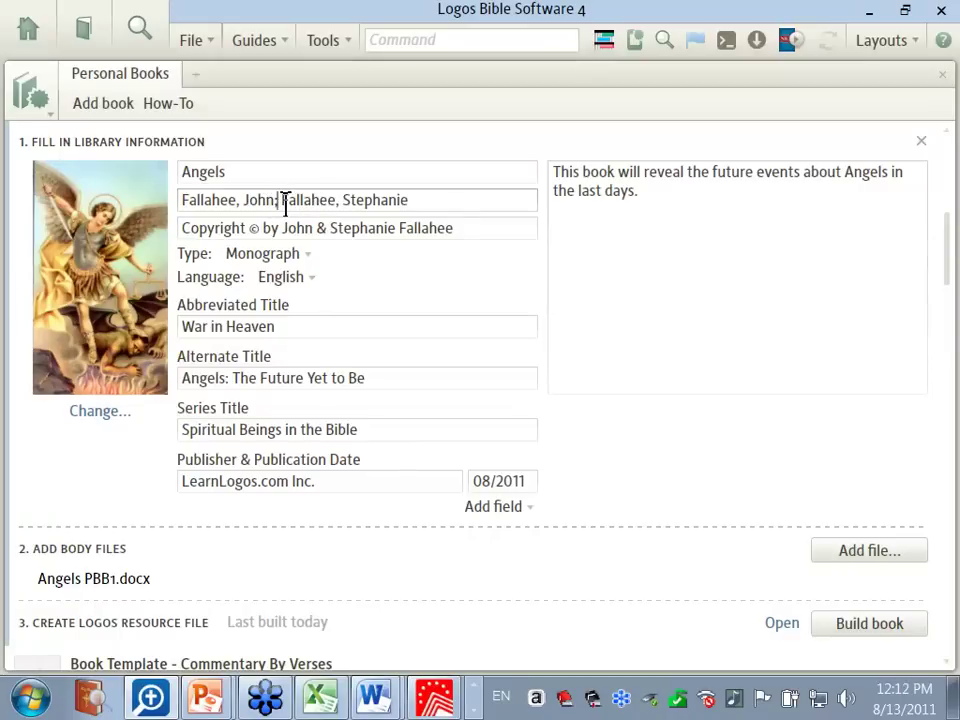
click(418, 203)
click(466, 224)
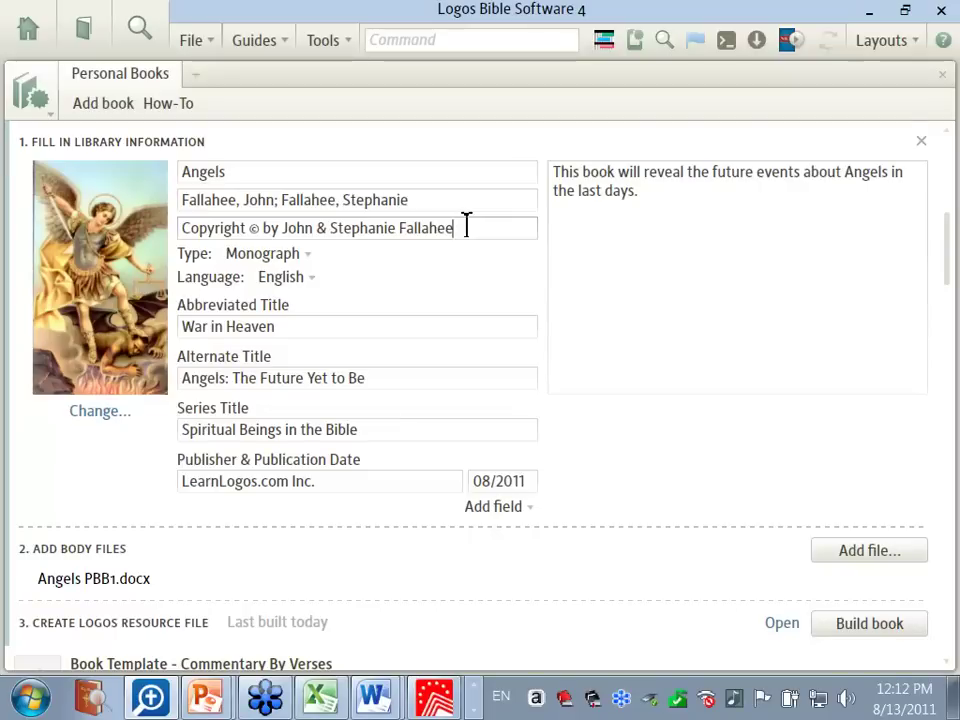
double_click(253, 227)
Step: Switch to Book Types.docx in Microsoft Word and add a © symbol at the end of the copyright line
mouse_move(372, 697)
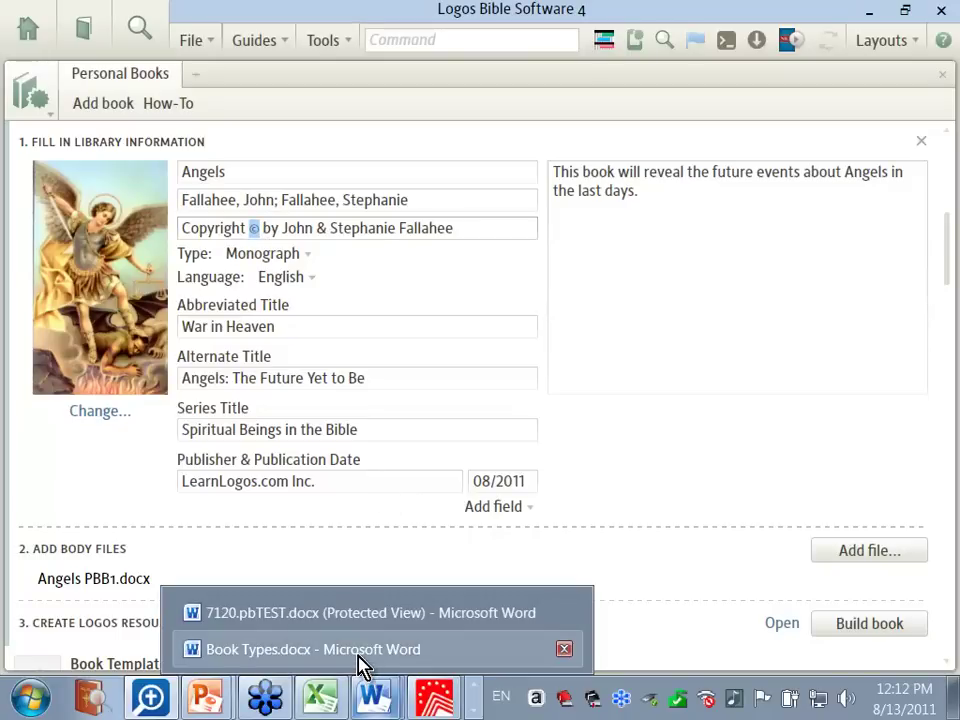
click(360, 652)
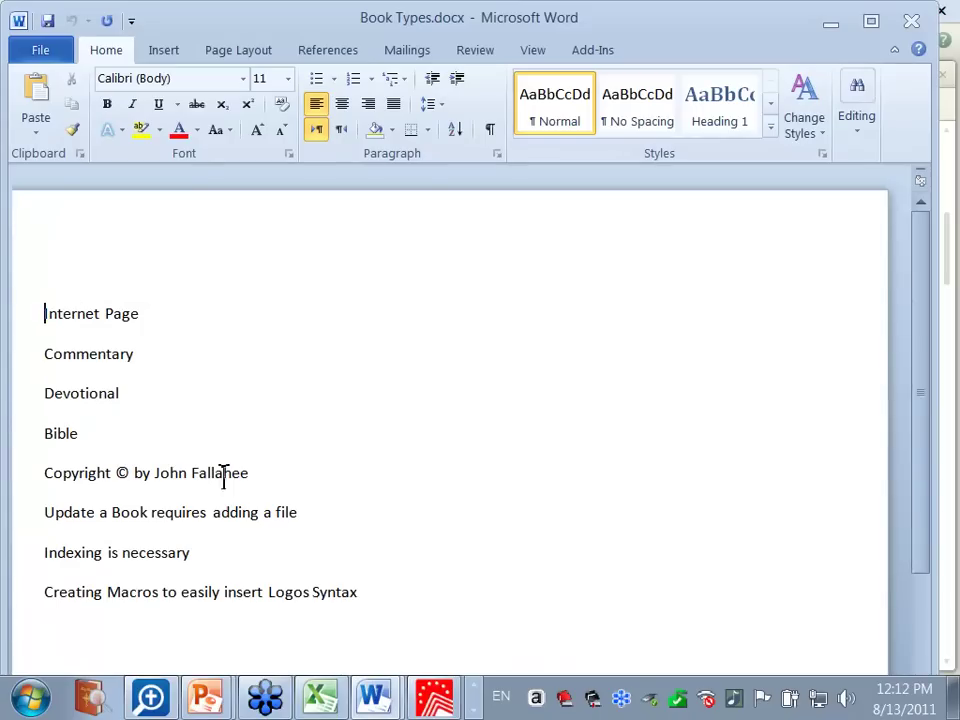
drag(40, 467, 262, 487)
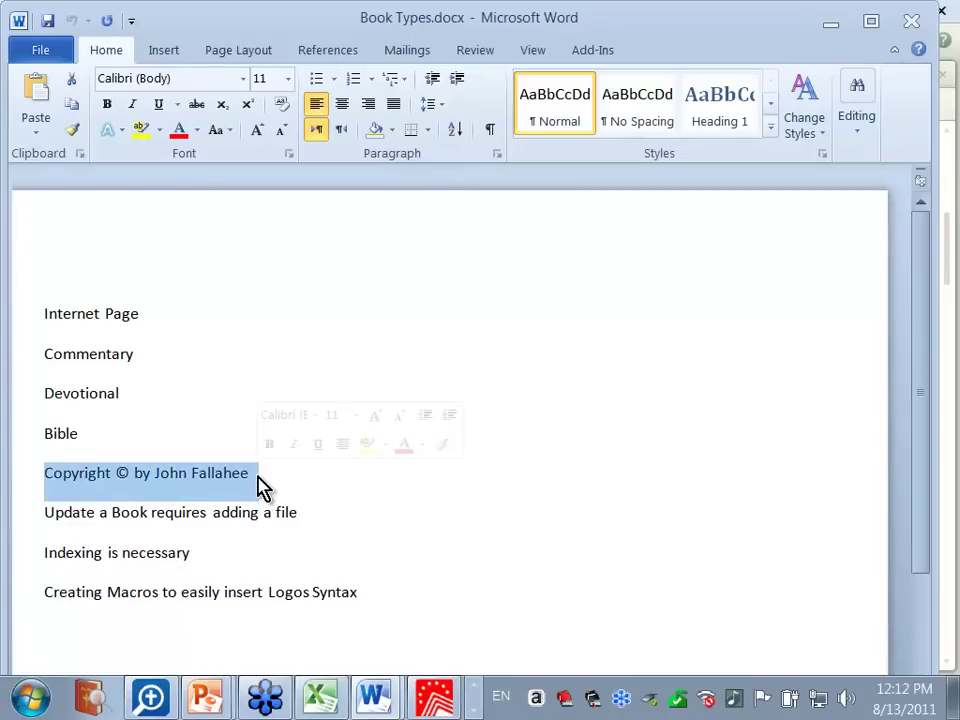
click(276, 483)
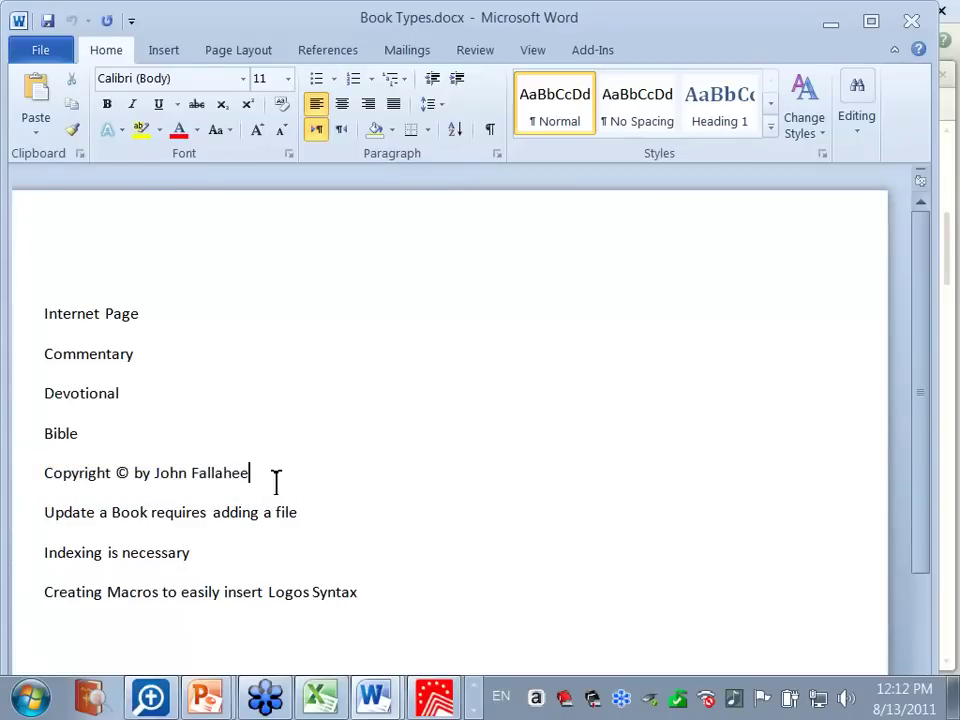
text((c))
Step: Look up the Copyright and Registered entries among Word's special characters and close the Symbol dialog without inserting anything
click(170, 57)
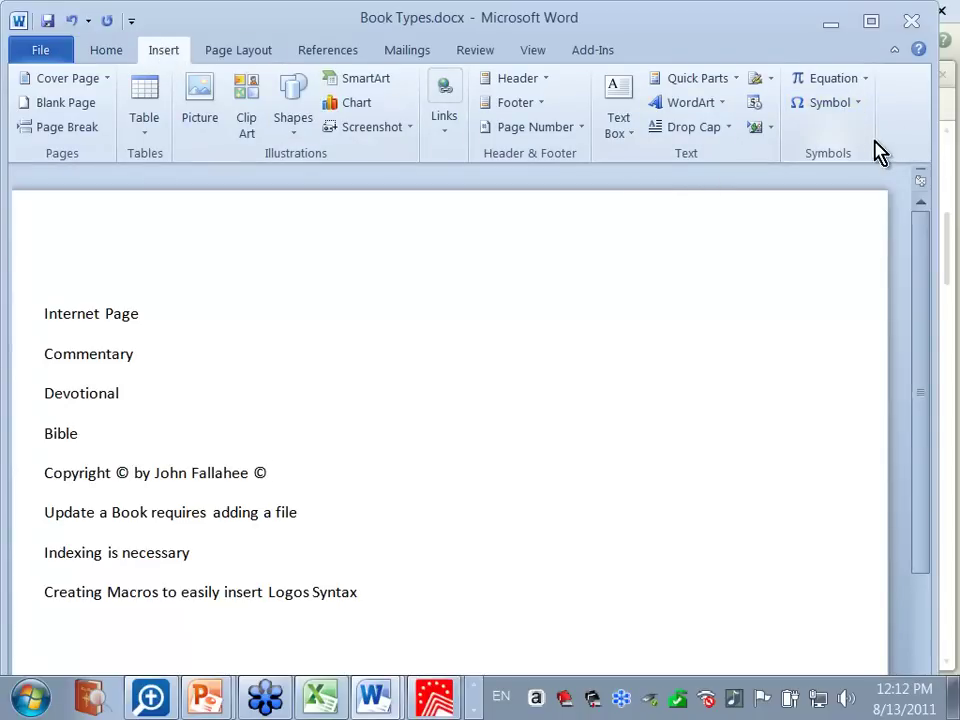
click(860, 110)
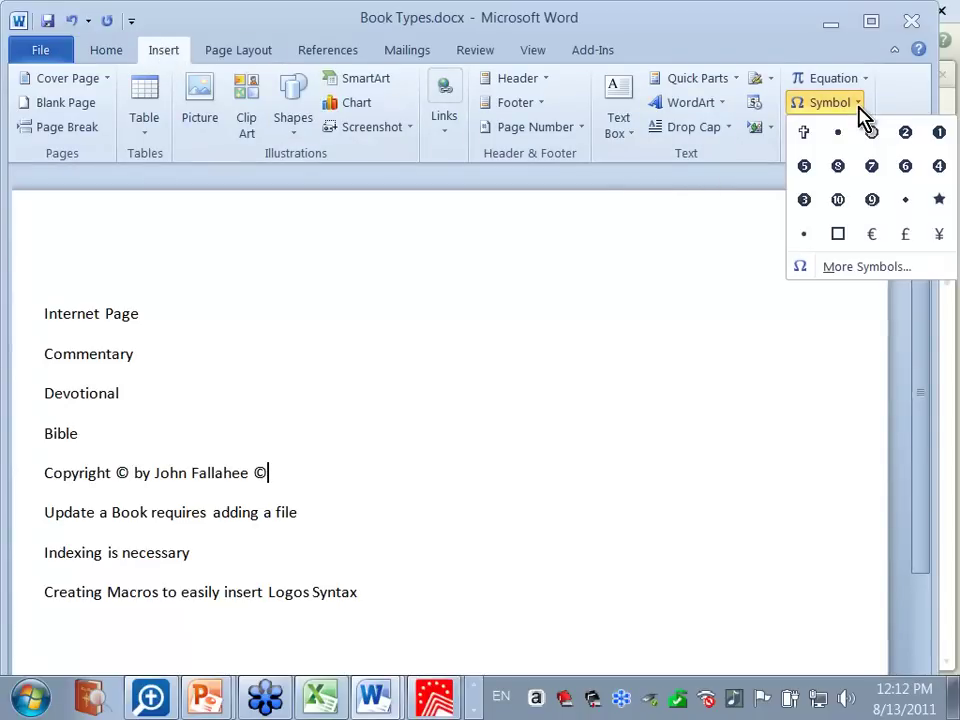
click(845, 270)
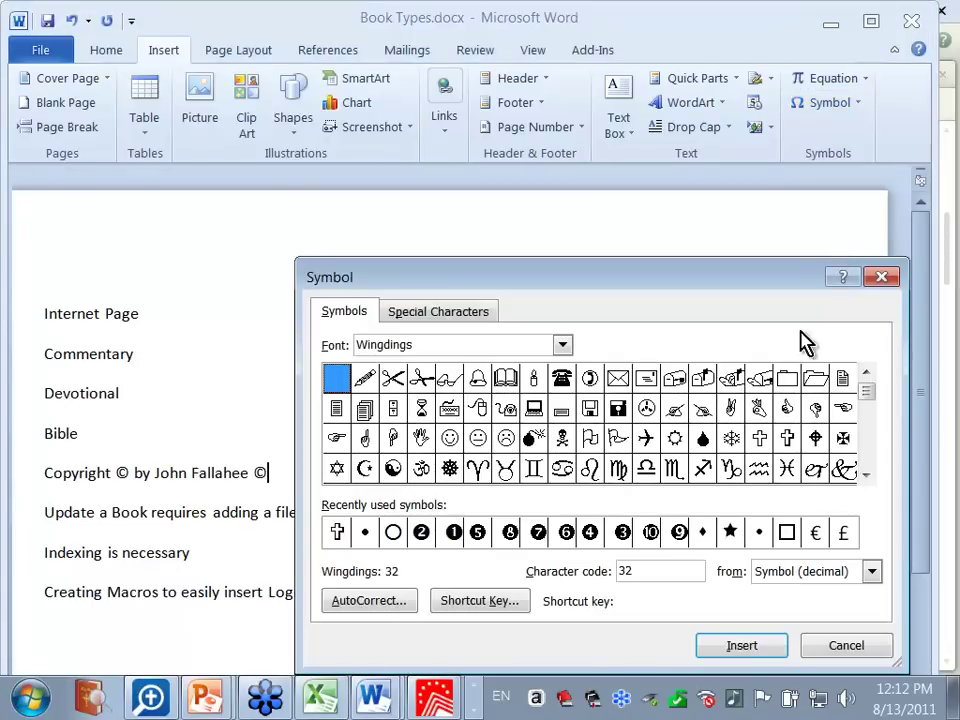
click(478, 318)
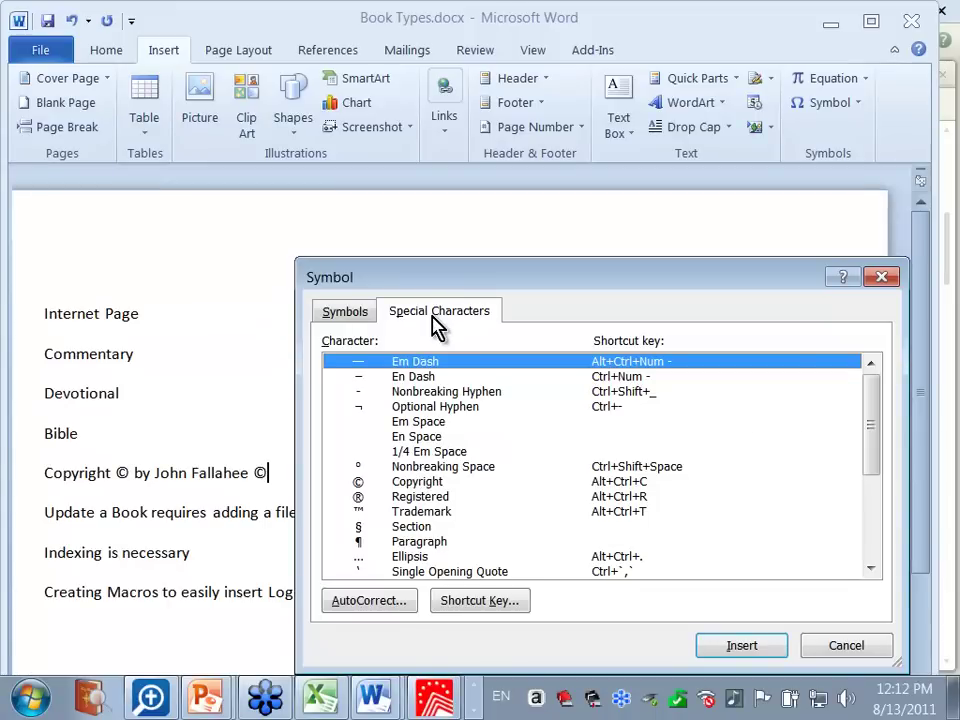
click(368, 482)
click(414, 497)
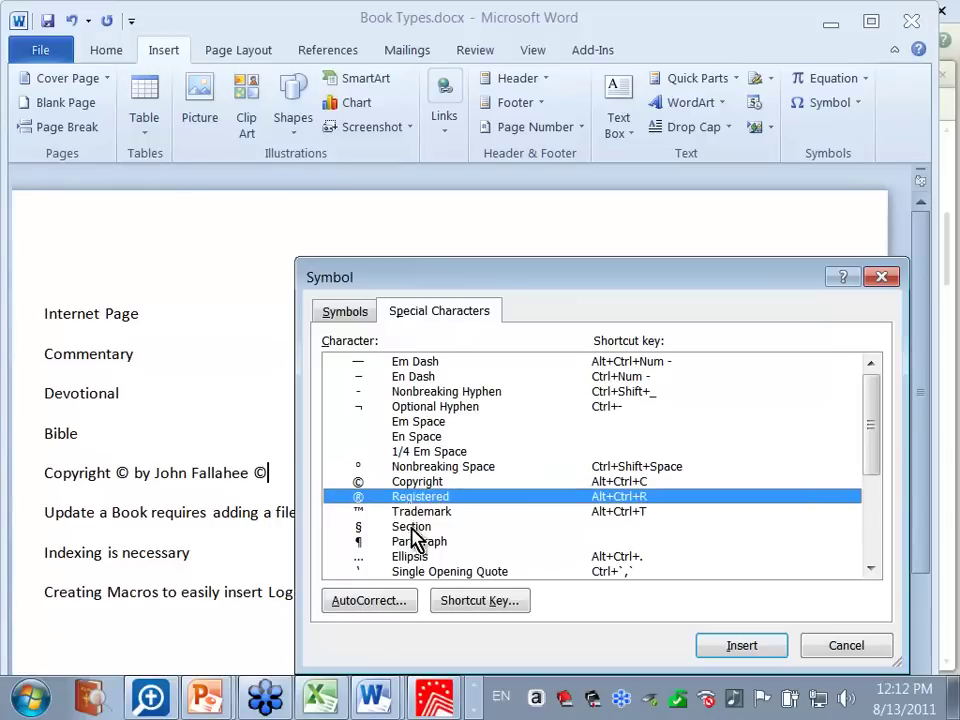
click(843, 646)
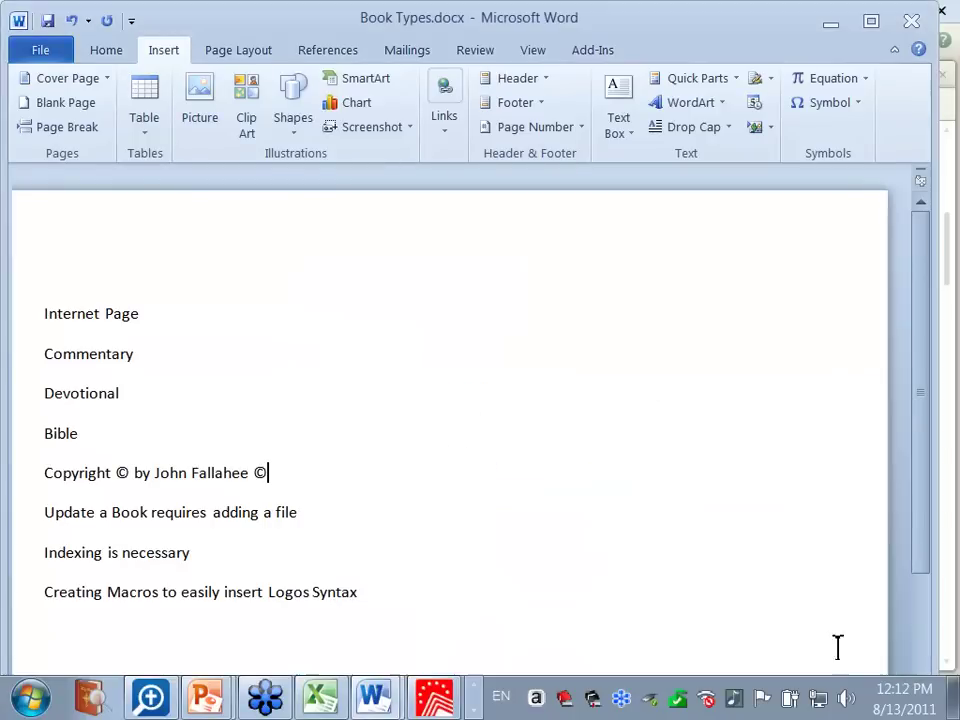
Step: Delete the extra © symbol at the end of the copyright line and select the whole line for copying
double_click(268, 472)
key(Delete)
drag(253, 476, 69, 463)
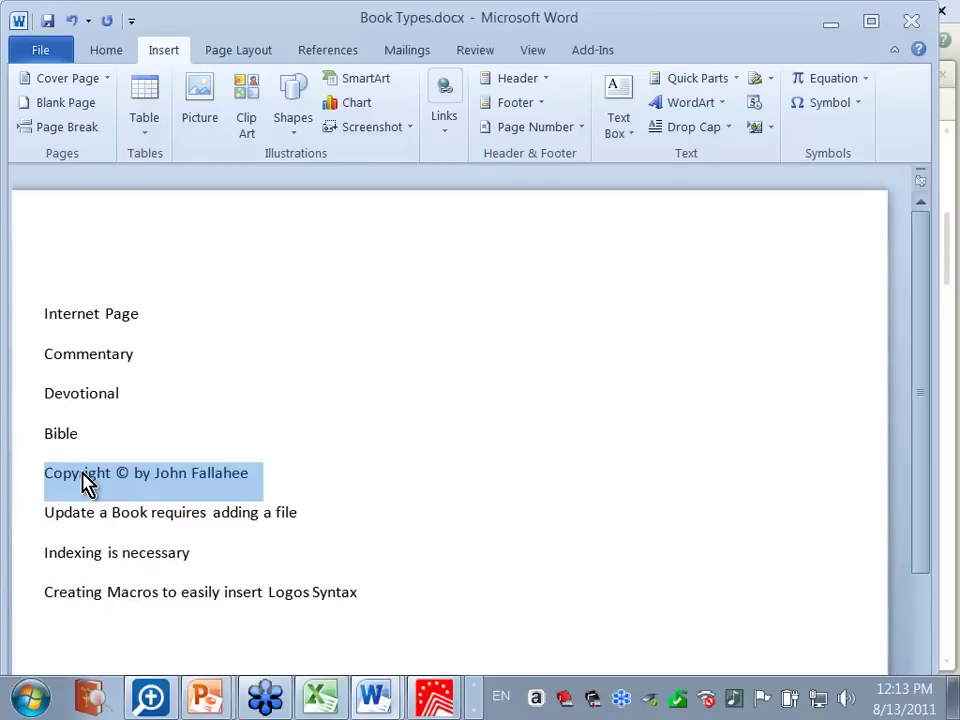
click(143, 474)
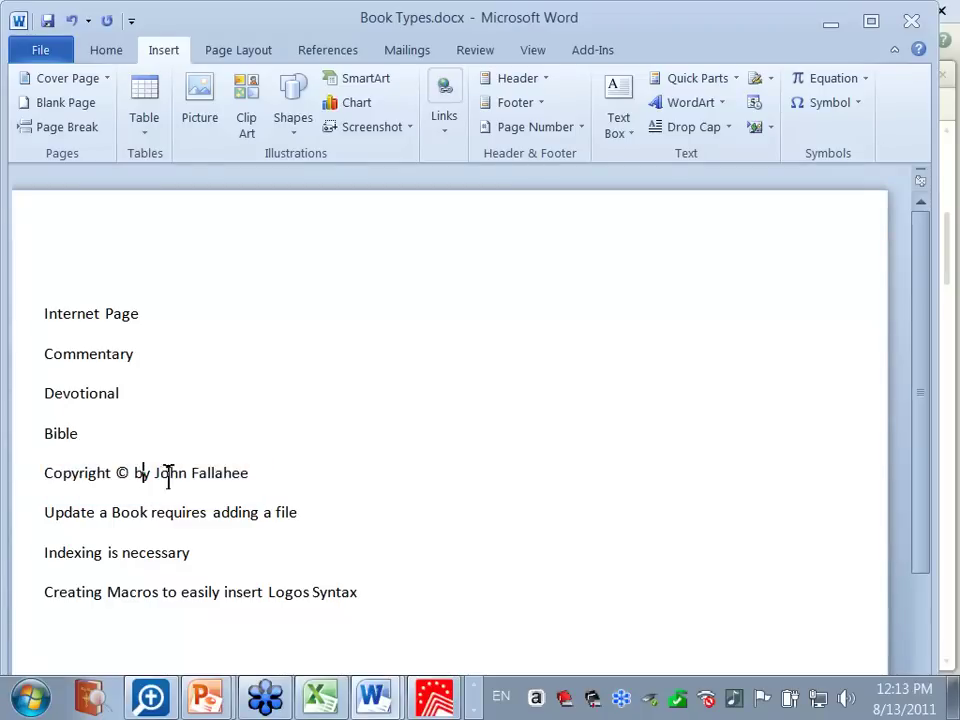
drag(255, 476, 96, 470)
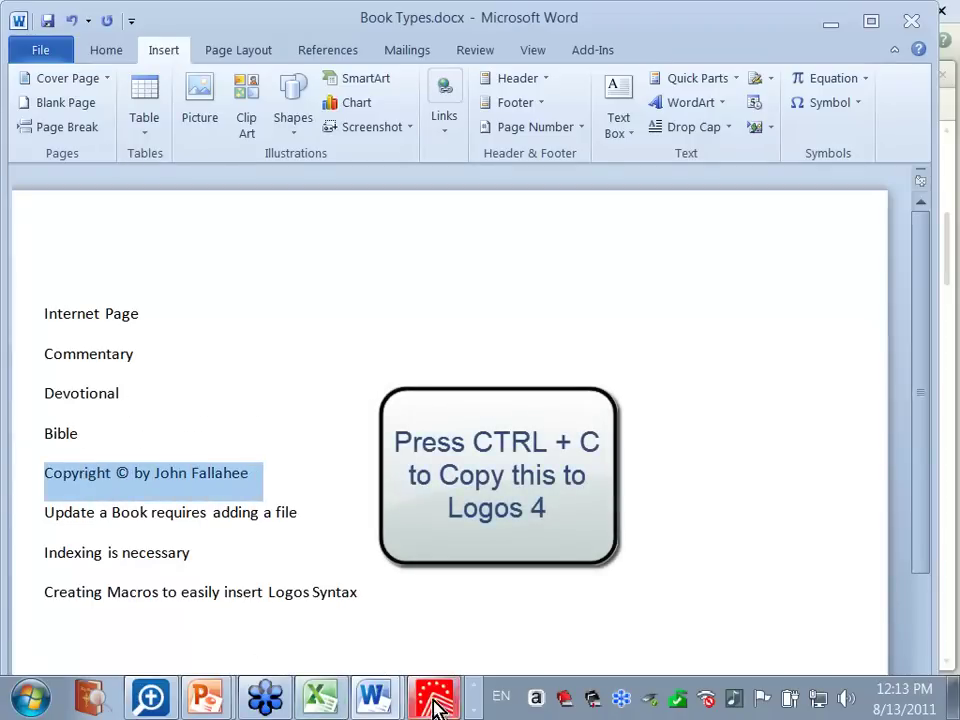
Step: Switch to Logos Bible Software and select the entire text of the Angels book's copyright field
click(471, 703)
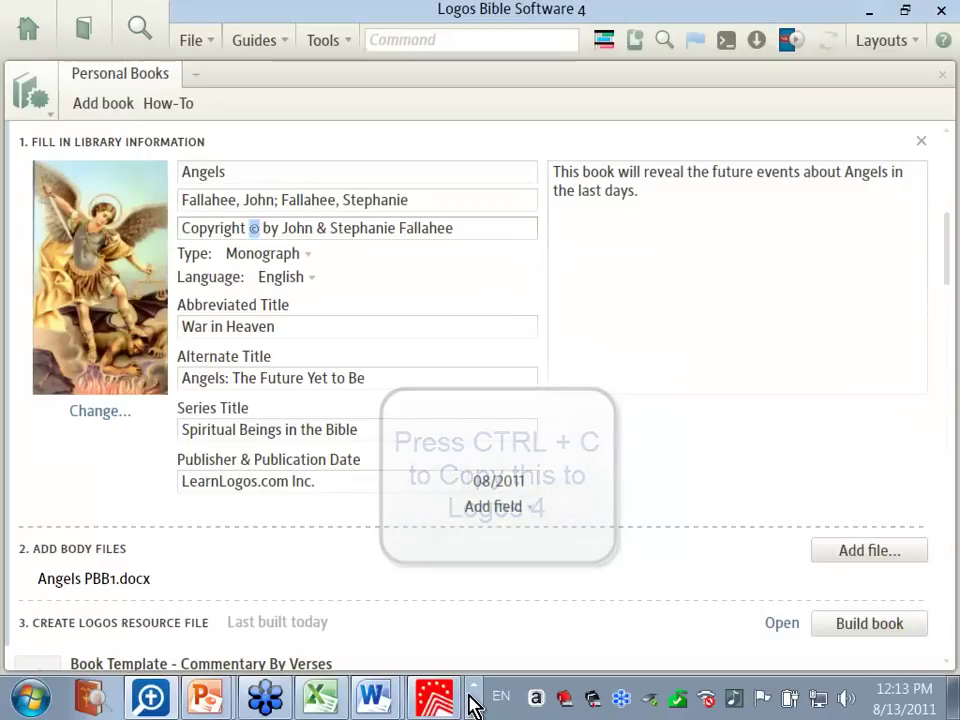
drag(480, 226, 146, 208)
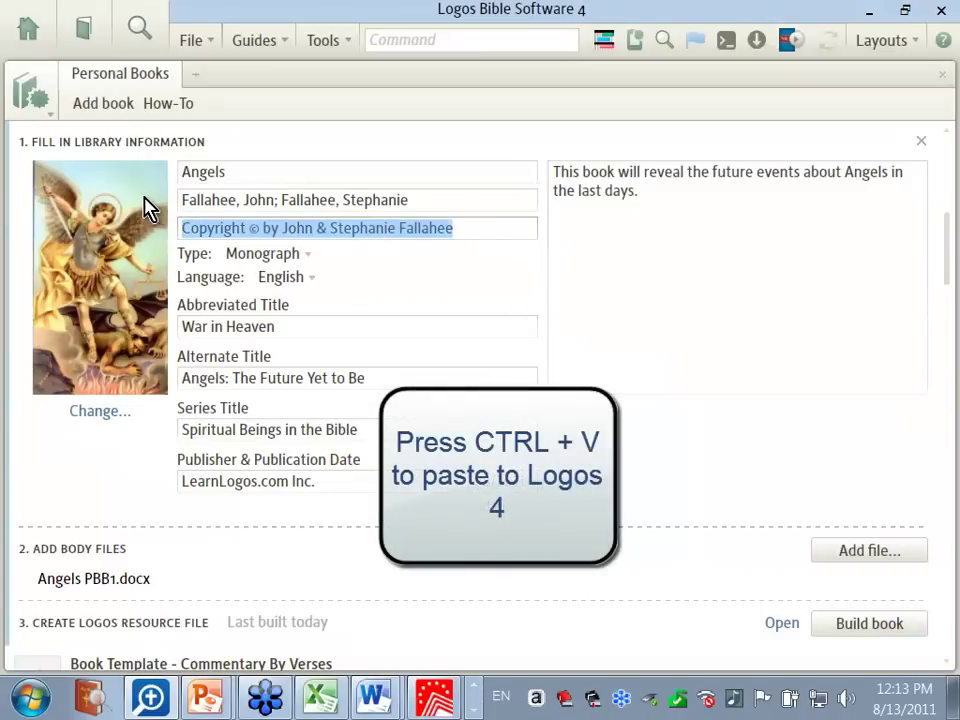
text(Copyright © by John & Stephanie Fallahee)
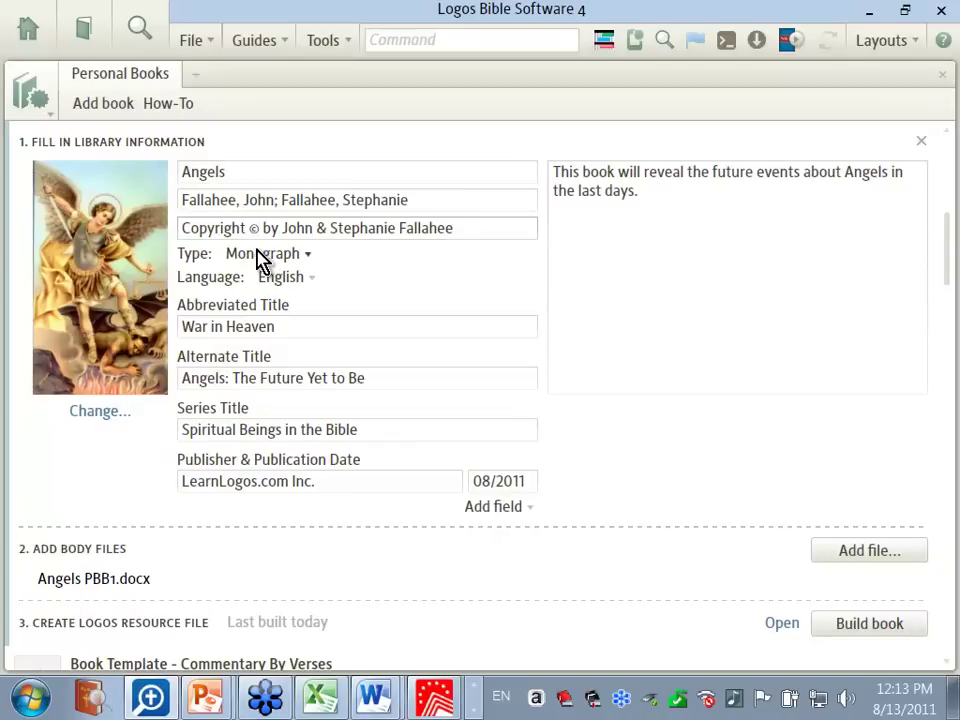
Step: Review the available resource types for the Angels book and choose Monograph as its type
click(310, 264)
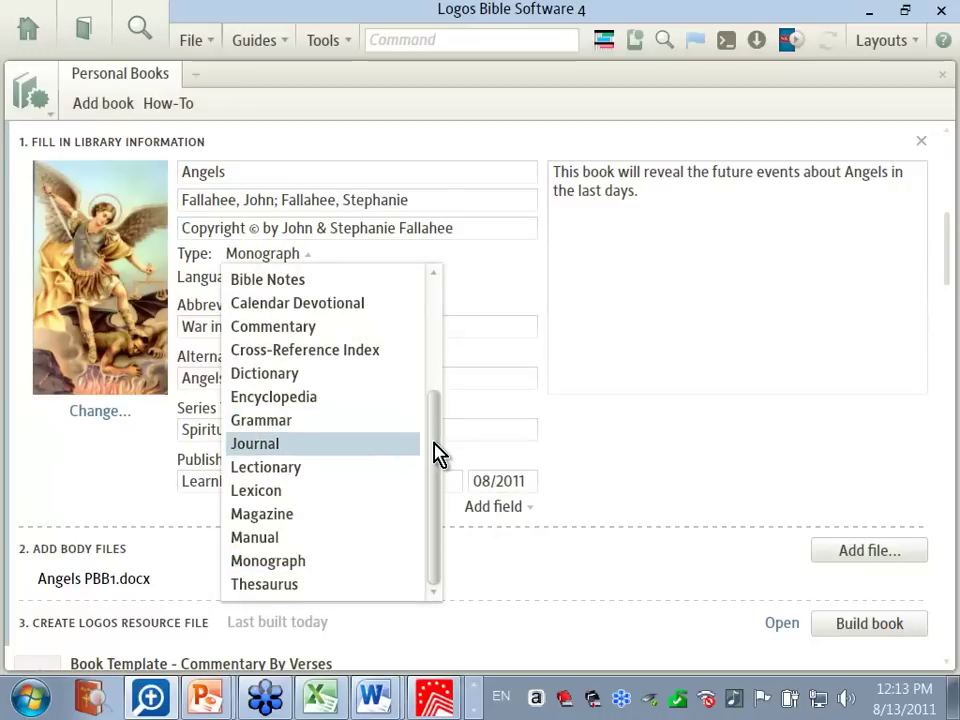
drag(437, 452, 440, 325)
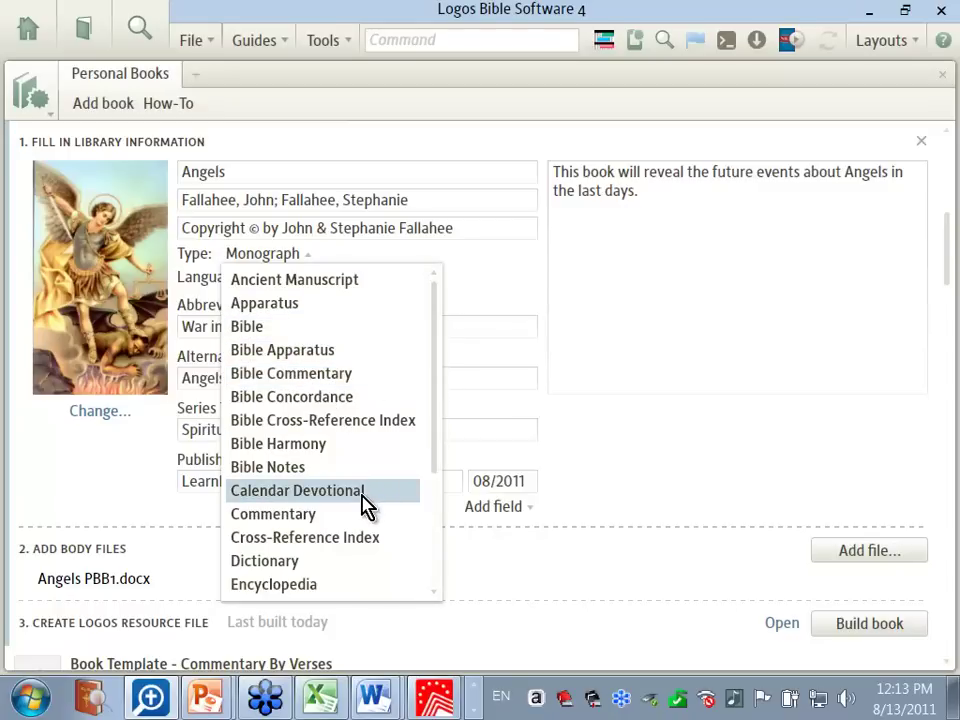
drag(436, 419, 432, 585)
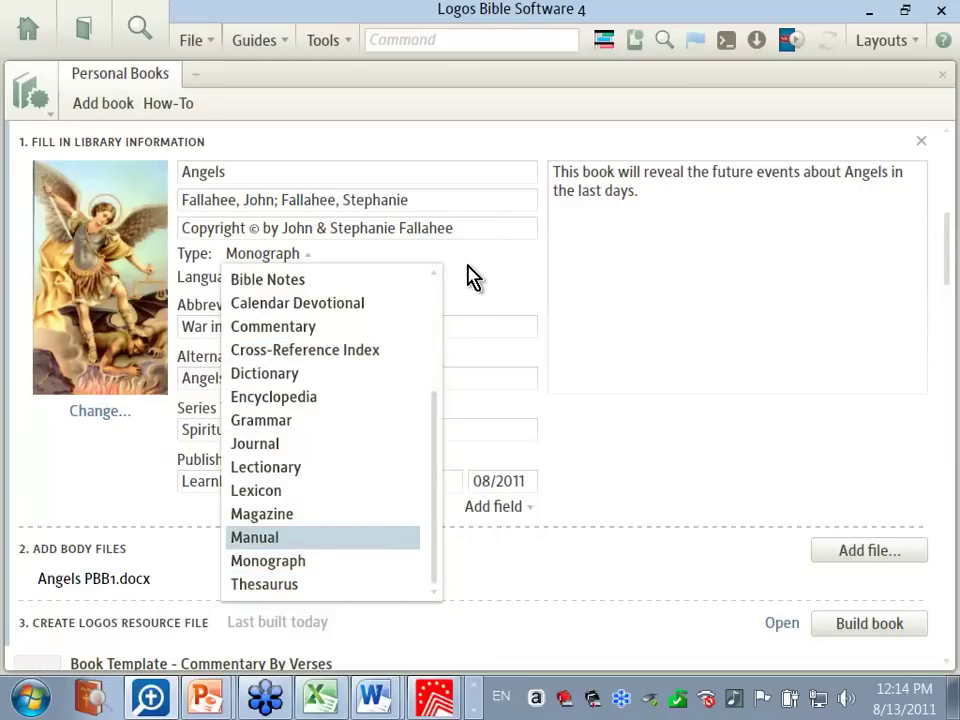
drag(436, 445, 443, 589)
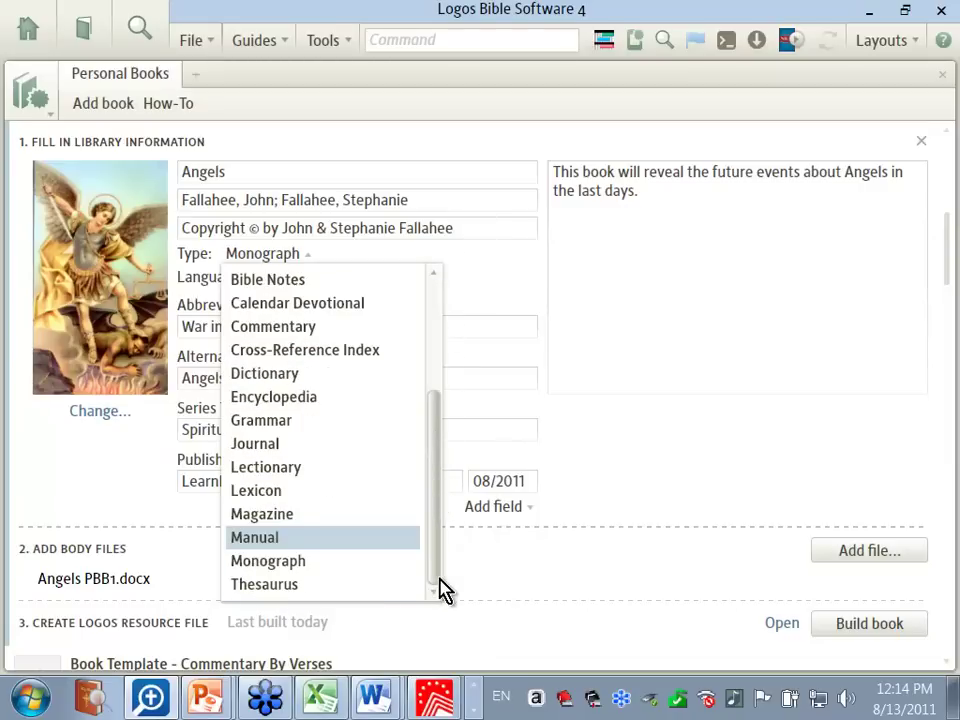
click(281, 566)
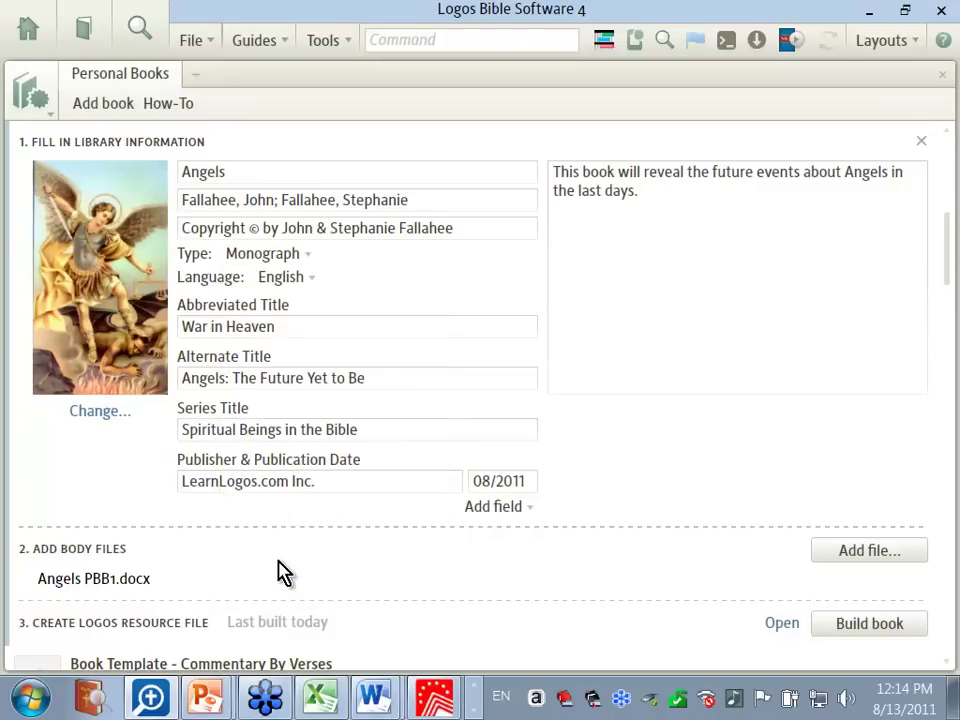
Step: Browse the language options for the Angels book and close the list without changing the language
click(294, 284)
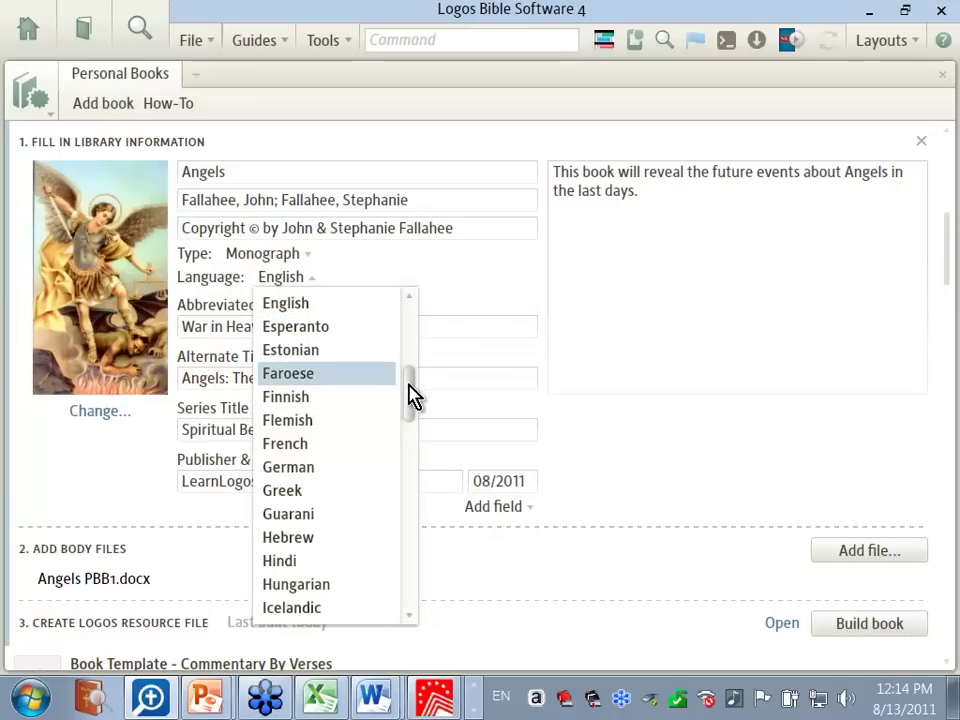
drag(414, 394, 418, 338)
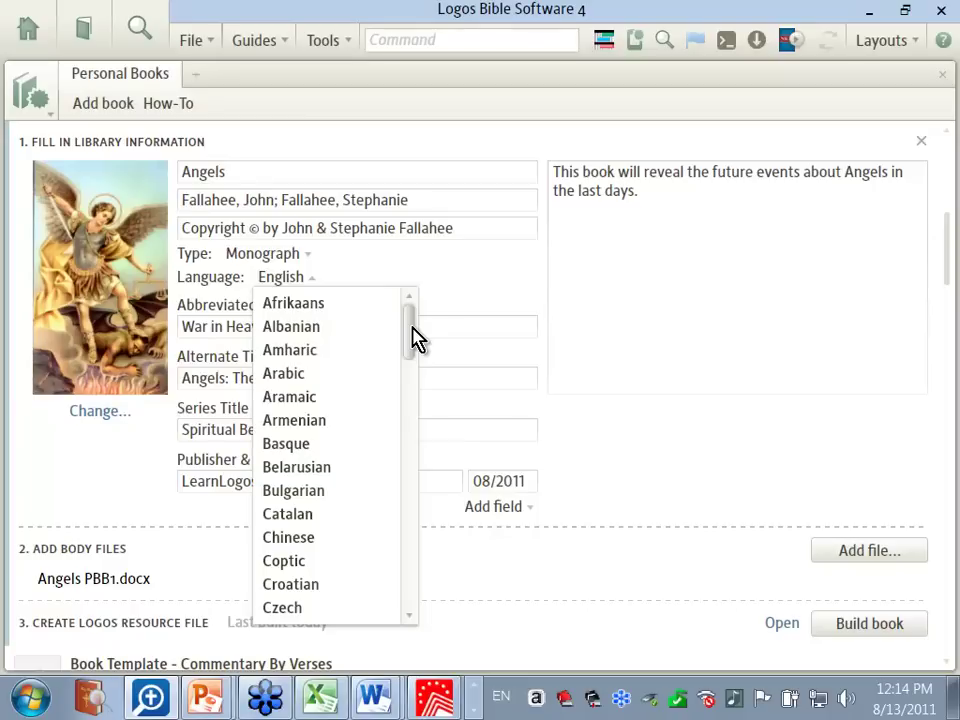
click(382, 284)
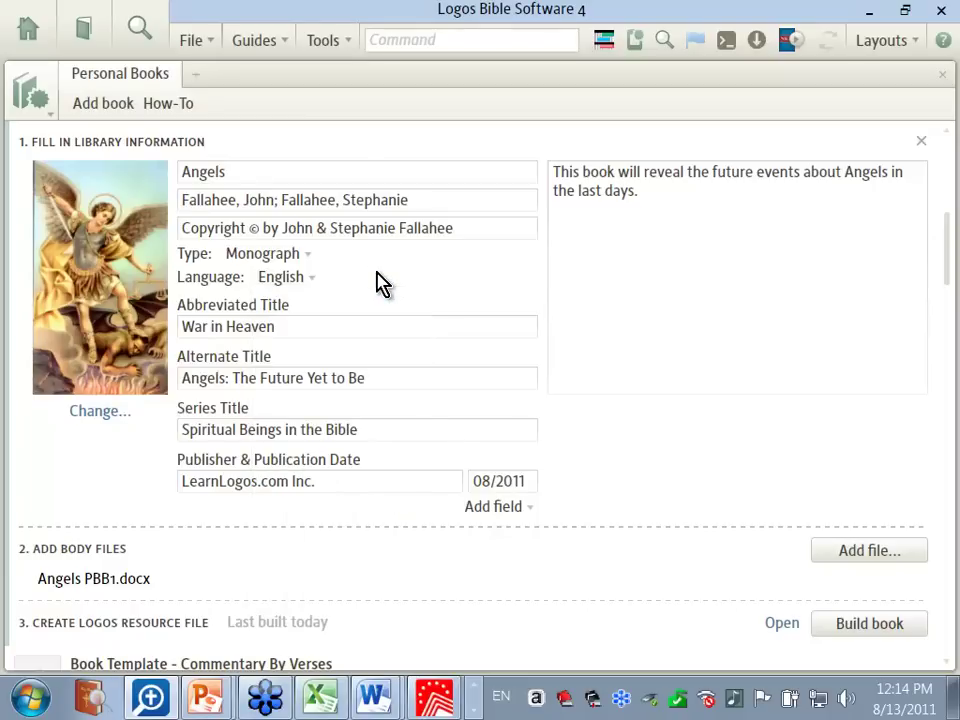
Step: Examine the Angels book's abbreviated title, alternate title, series title, publisher and publication date fields
click(316, 326)
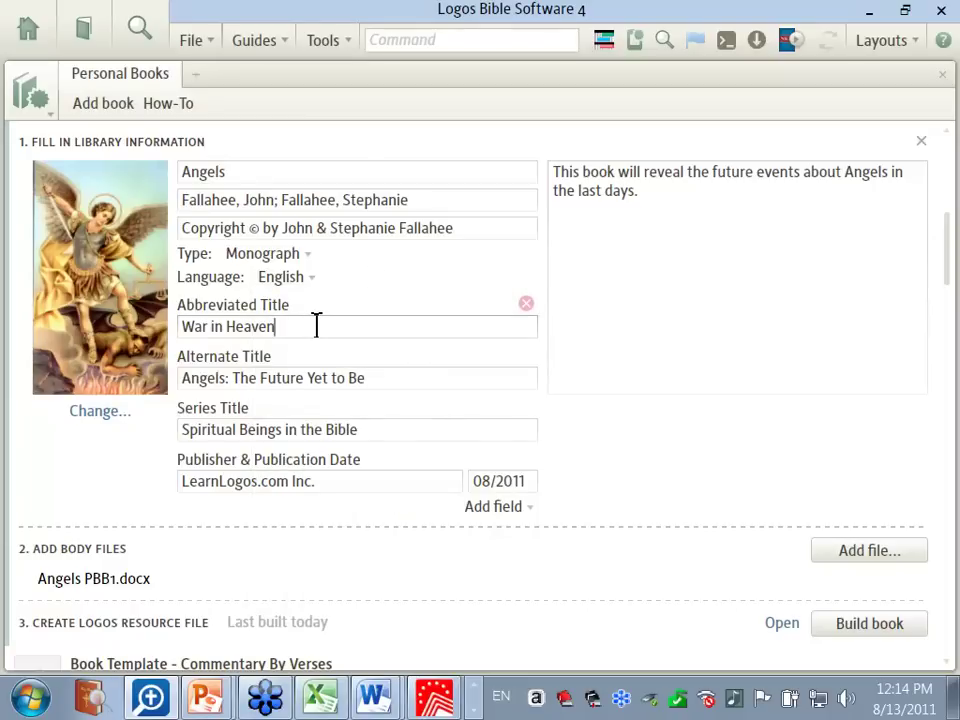
click(409, 385)
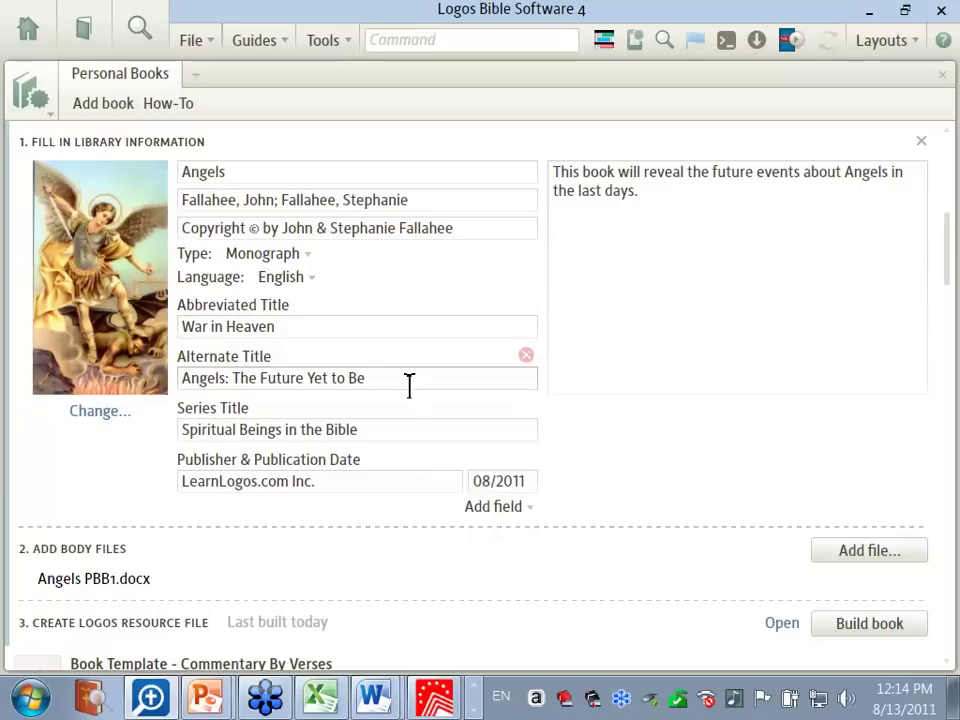
click(376, 433)
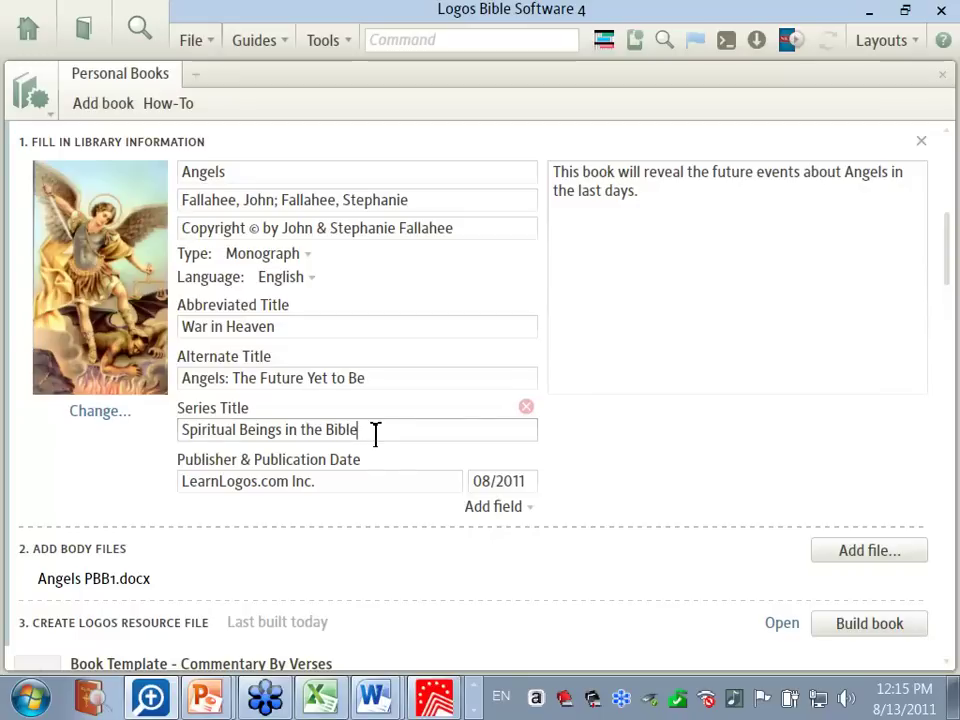
click(339, 482)
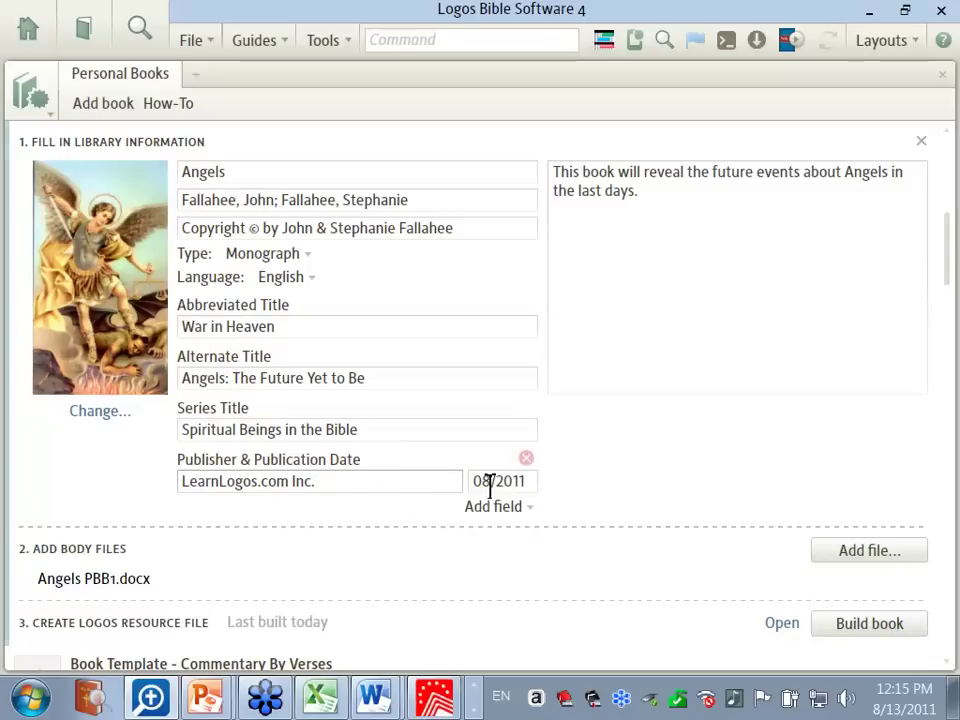
drag(366, 480, 120, 485)
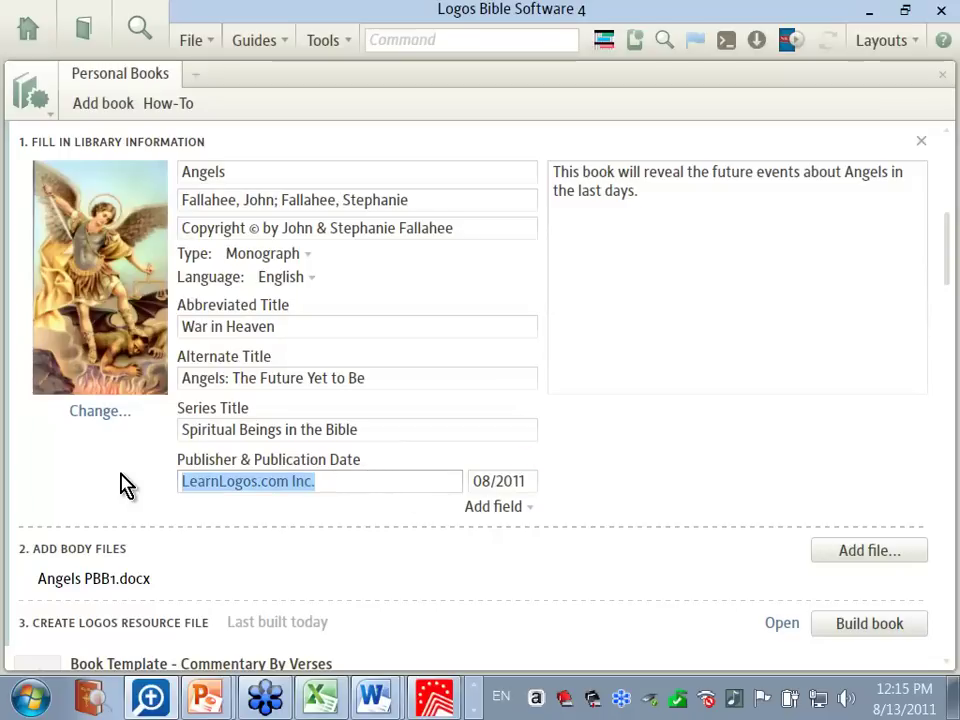
click(482, 480)
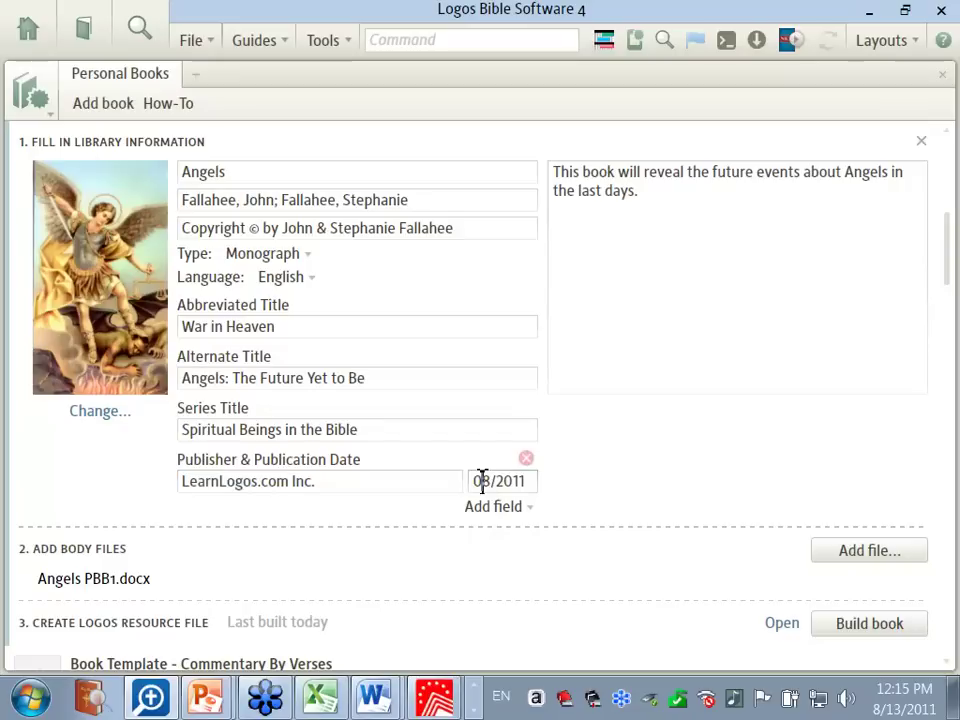
Step: Review the extra library information fields that can be added and highlight the Angels book's description text
click(529, 514)
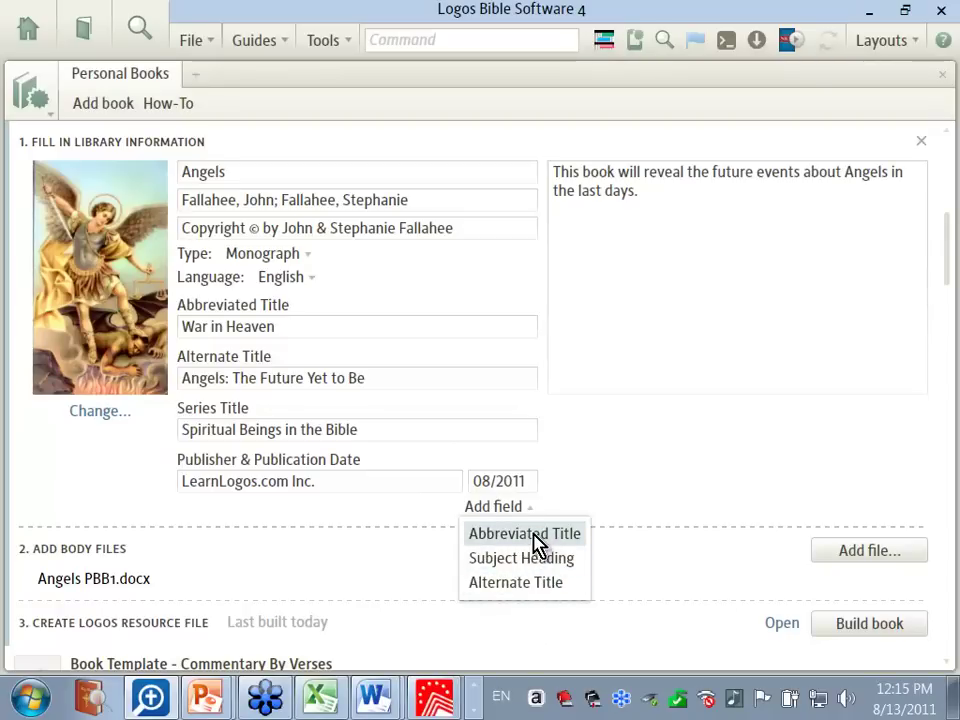
click(640, 281)
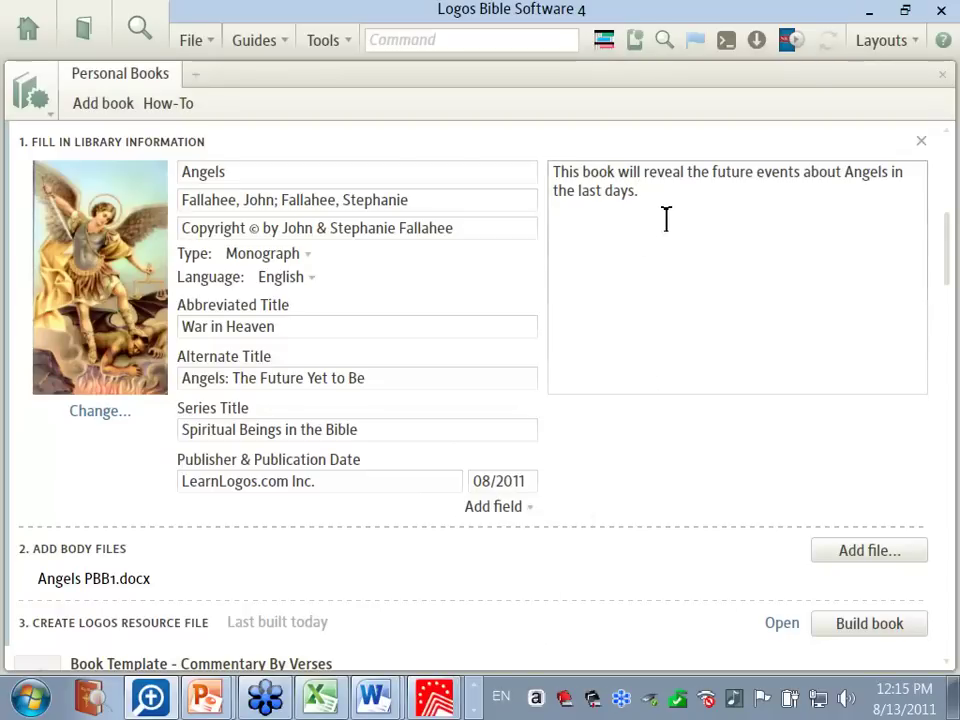
click(555, 172)
drag(557, 167, 693, 207)
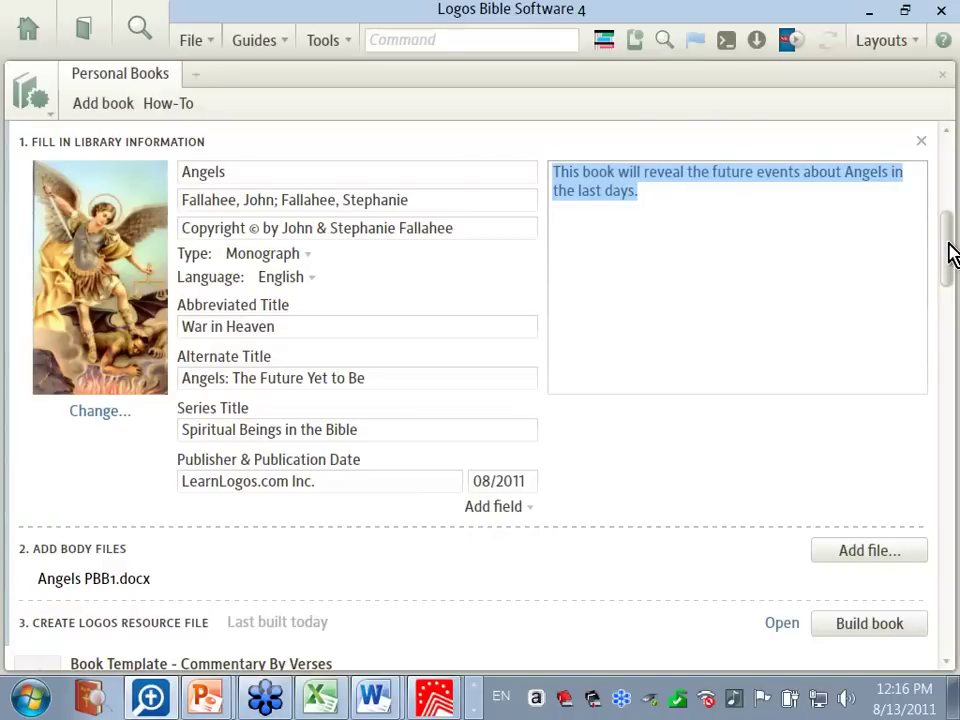
Step: Add Book Template - Bible.docx from the Personal Book Builder folder as a second body file, and delete it from the Angels book again
drag(949, 257, 949, 311)
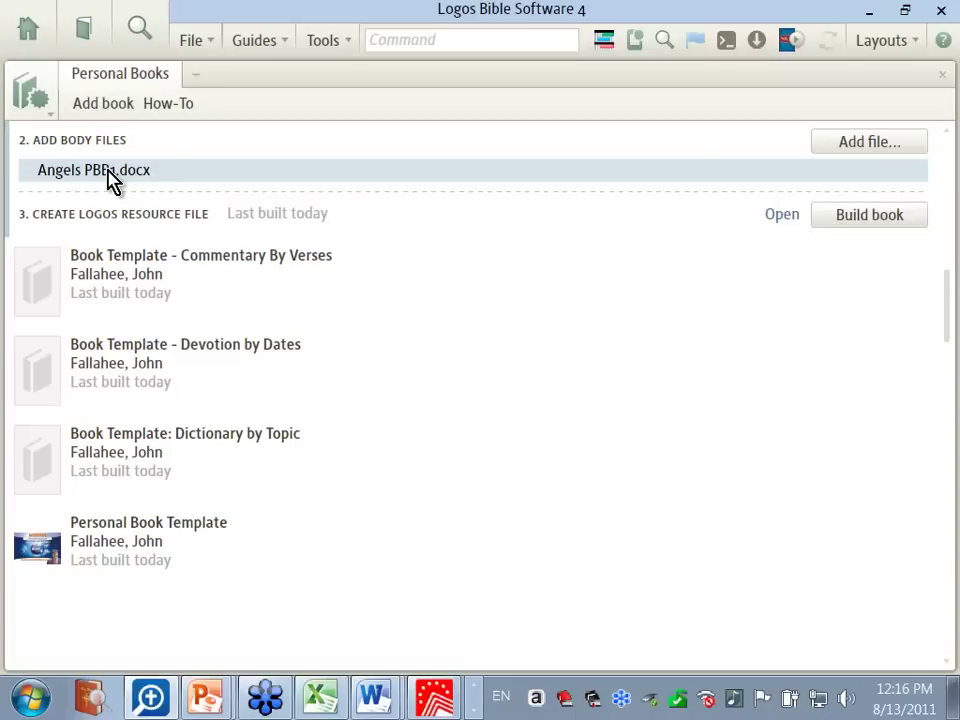
click(868, 150)
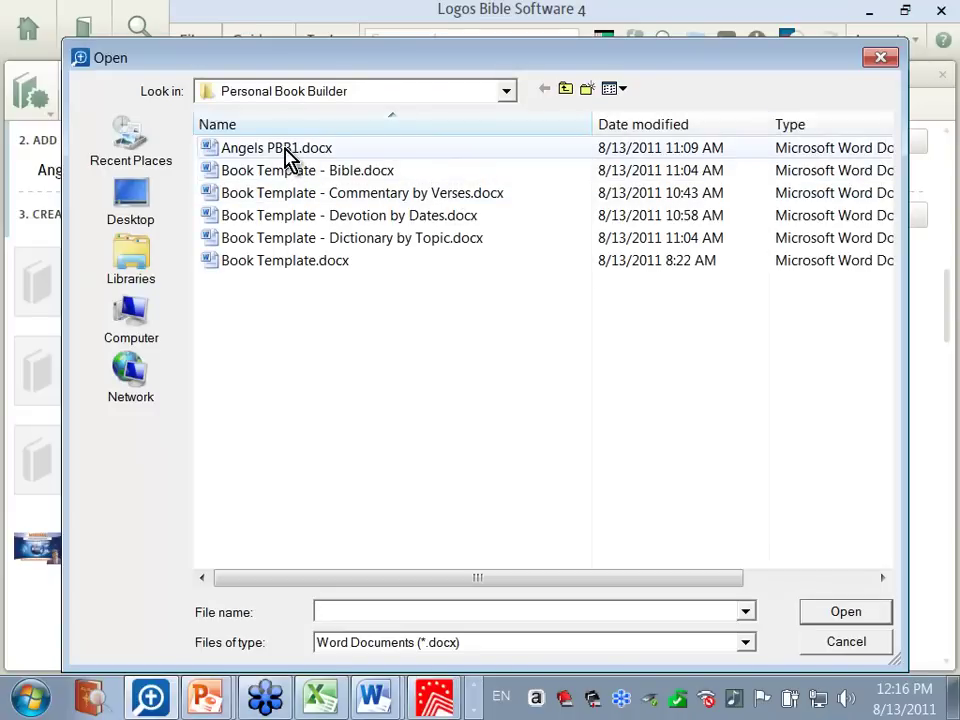
click(305, 172)
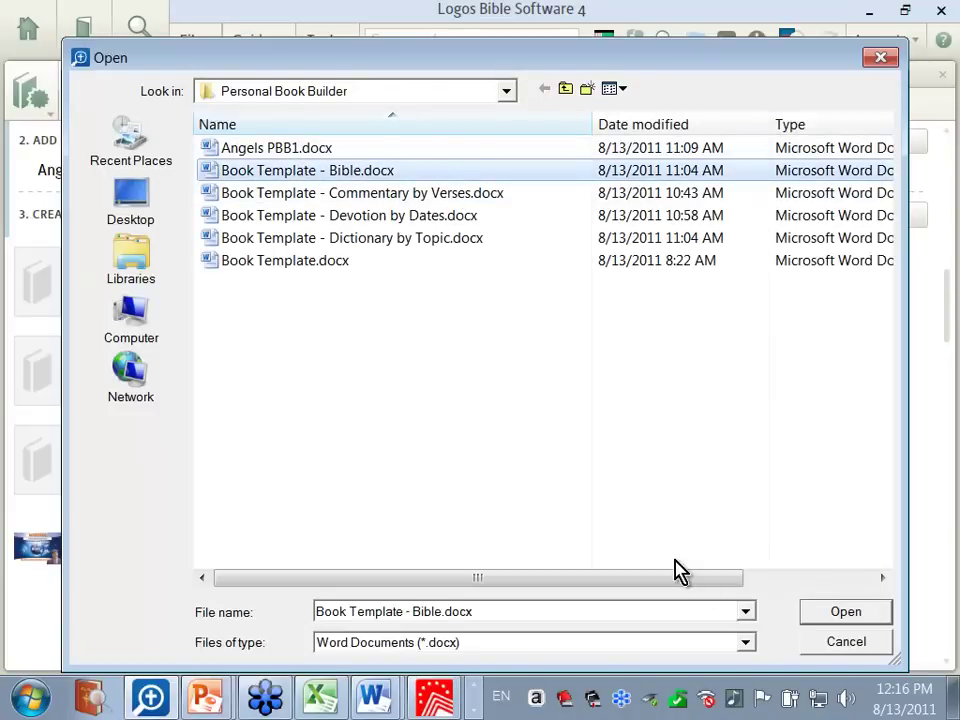
click(840, 612)
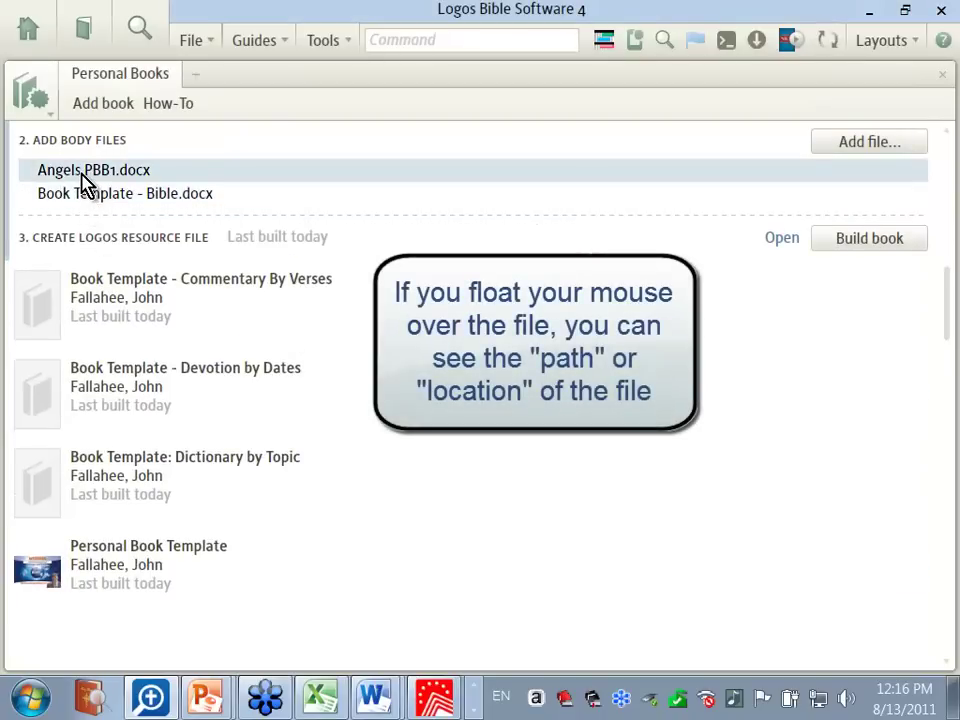
mouse_move(126, 213)
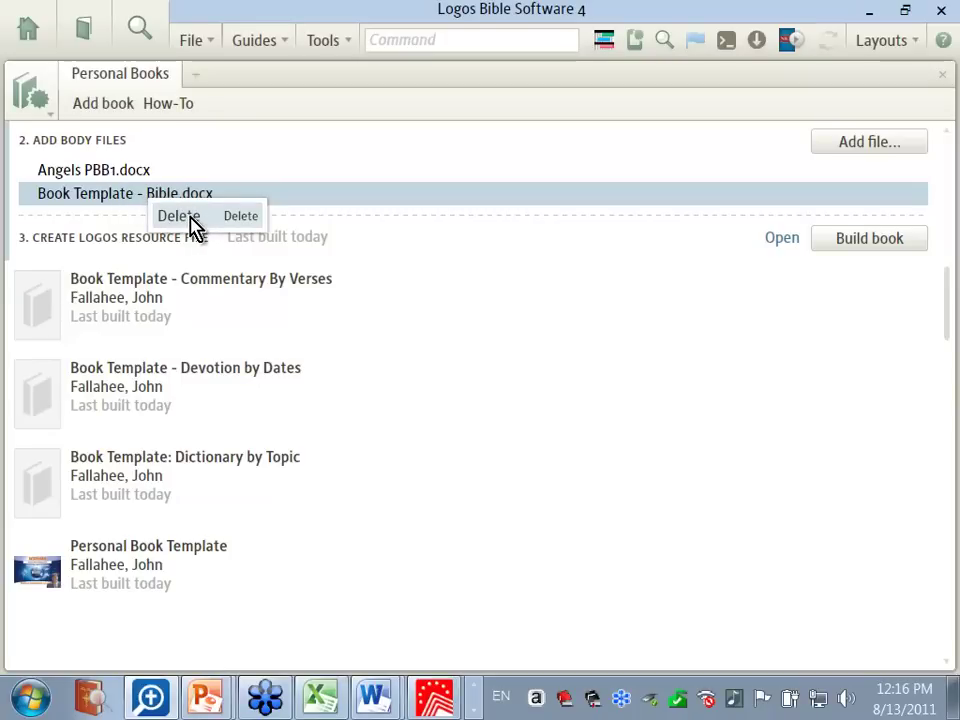
click(176, 216)
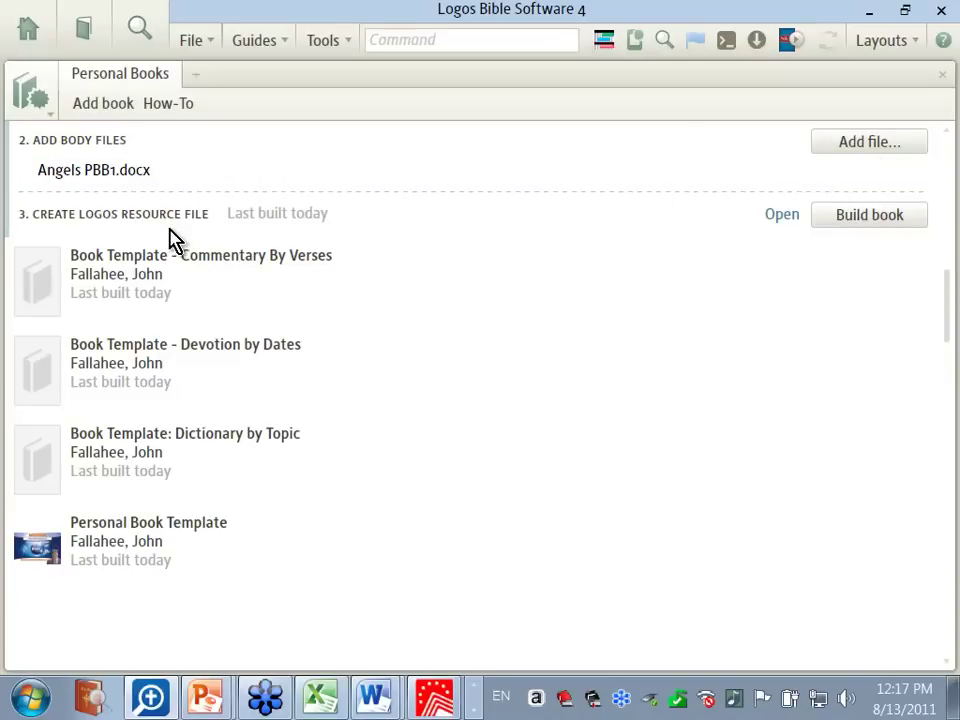
Step: Build the Angels book as a Logos resource from its Angels PBB1.docx body file and open the built book
drag(950, 325, 955, 275)
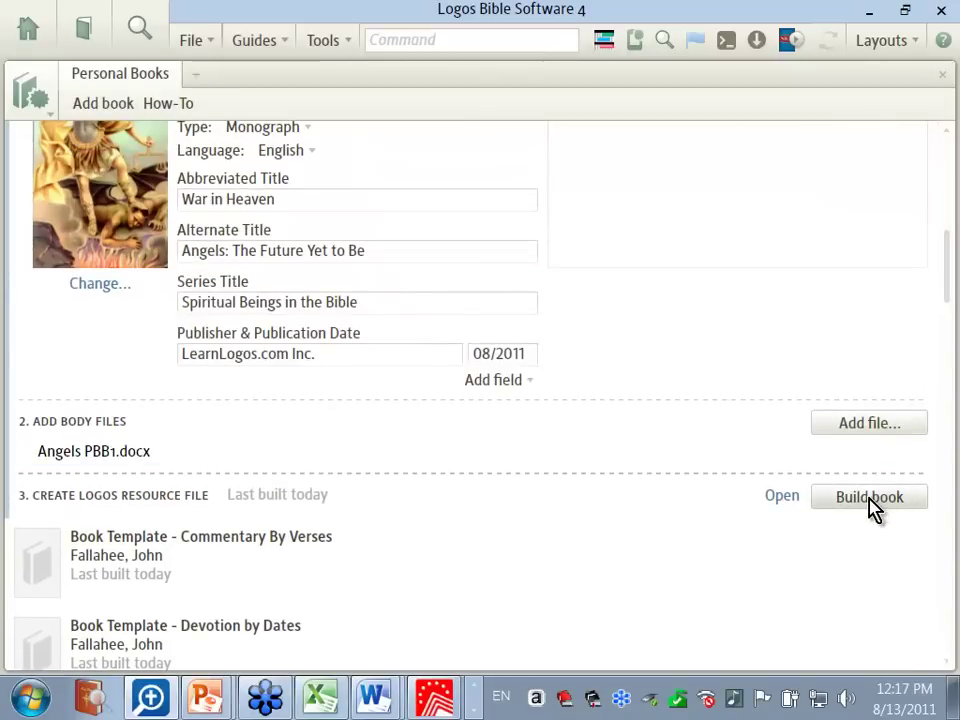
click(869, 498)
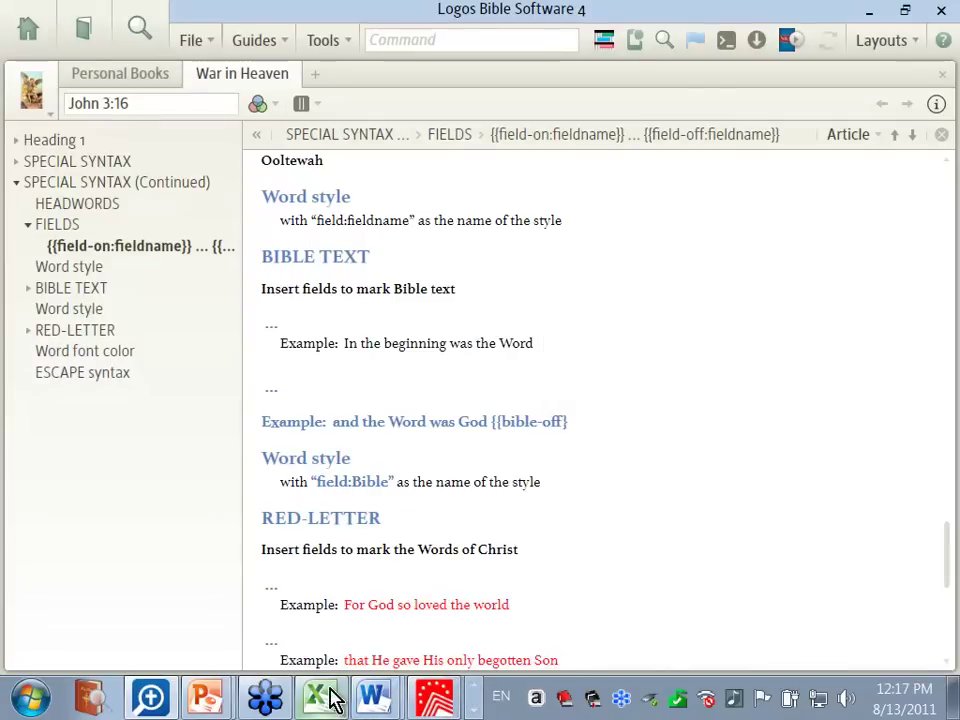
Step: Switch to the Book Types.docx document in Word
mouse_move(150, 697)
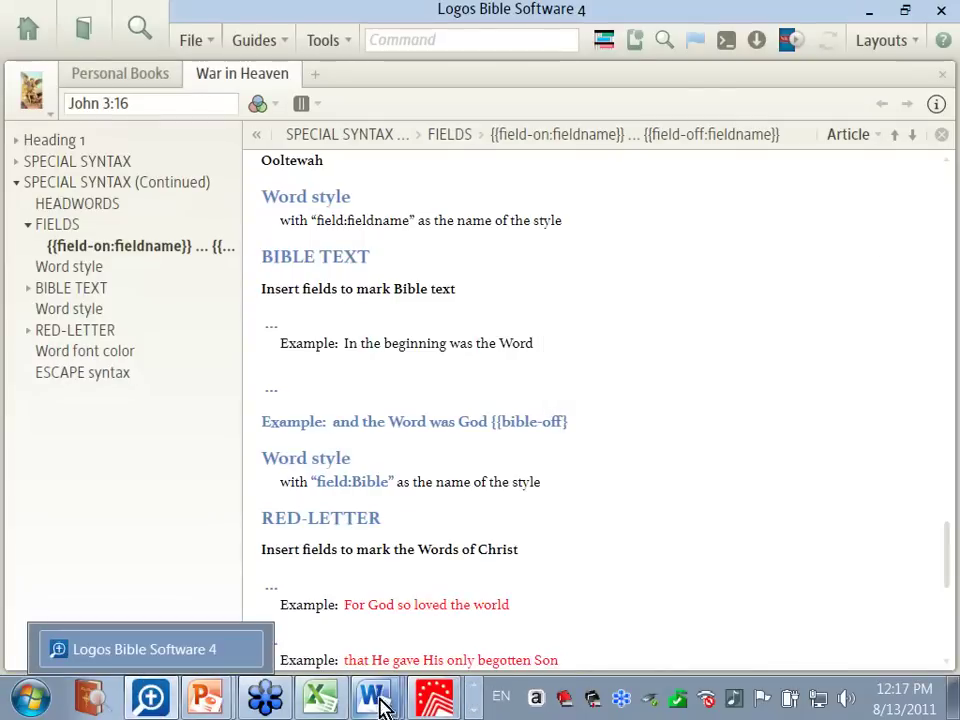
mouse_move(372, 697)
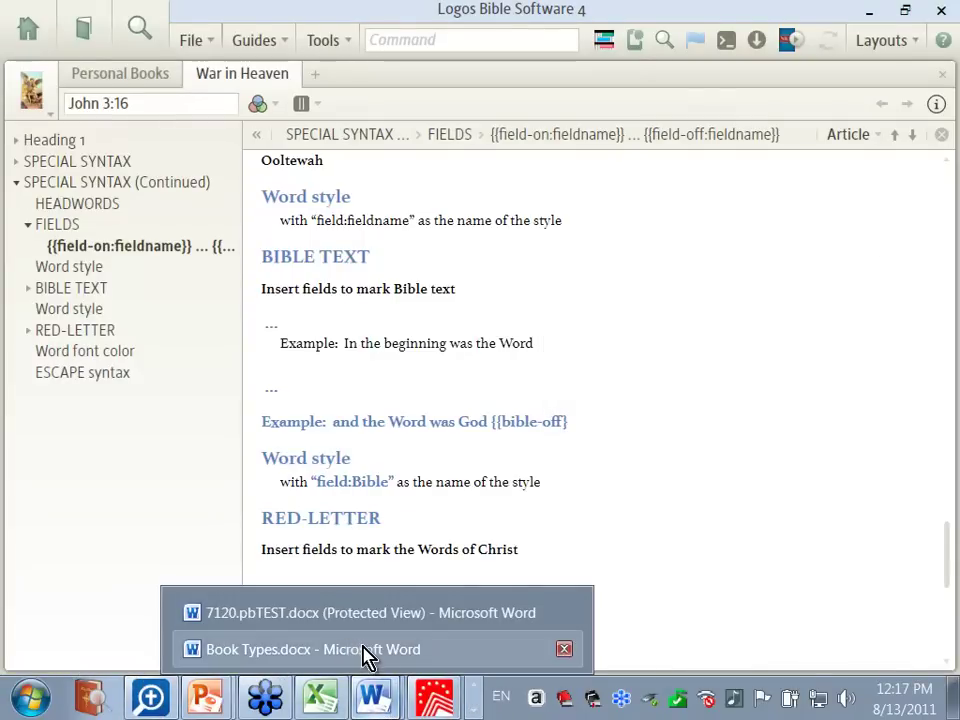
click(362, 650)
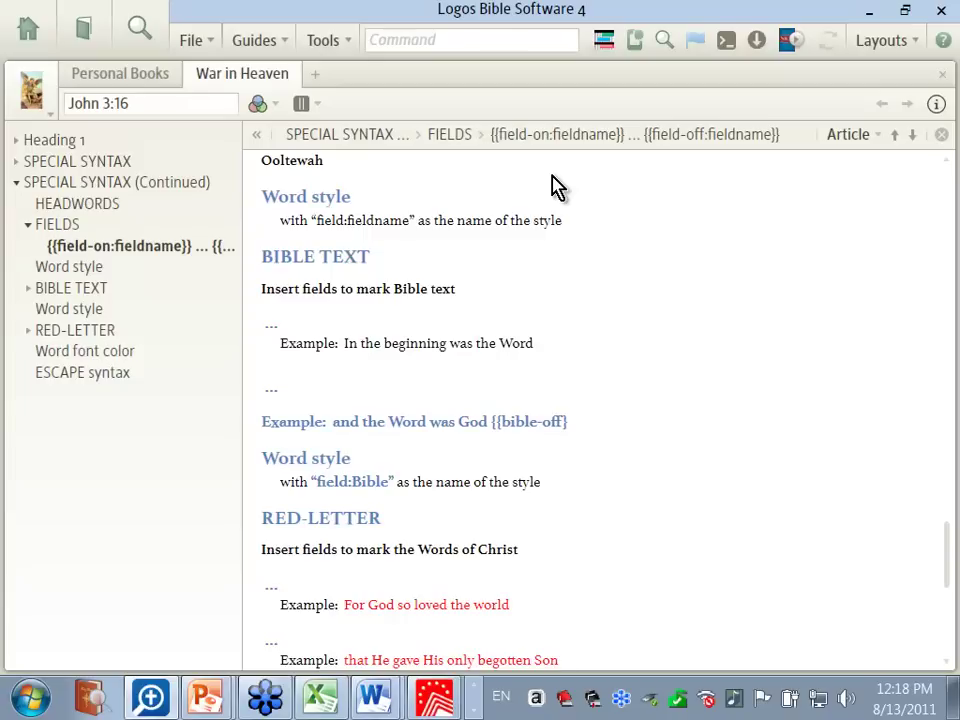
Step: Collapse the SPECIAL SYNTAX (Continued) contents section and review the War in Heaven book from its title and heading styles
click(16, 183)
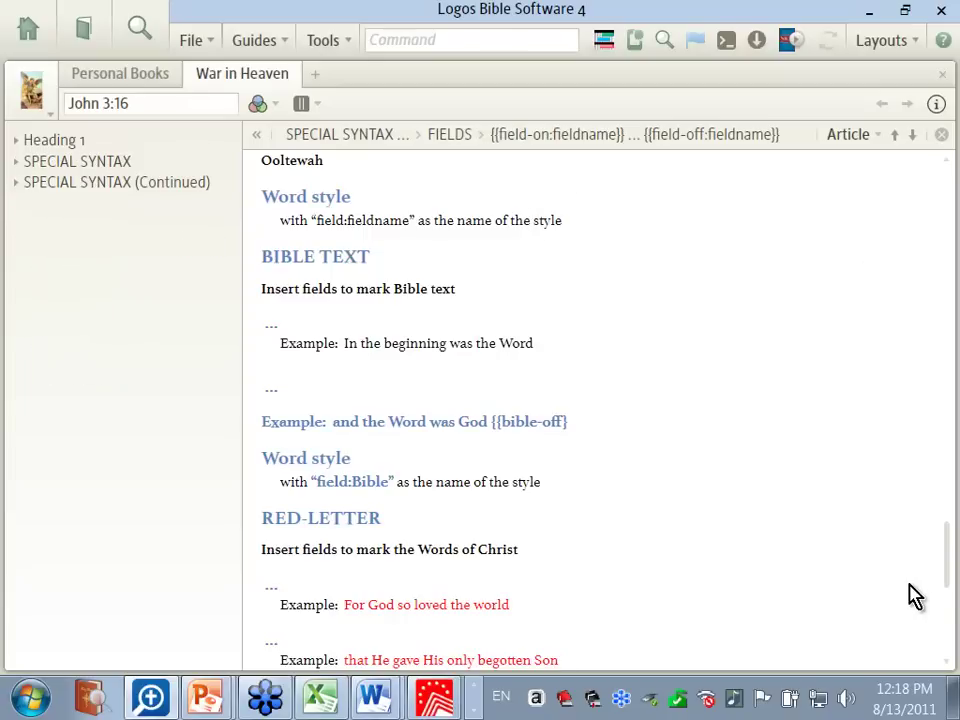
drag(946, 575, 946, 185)
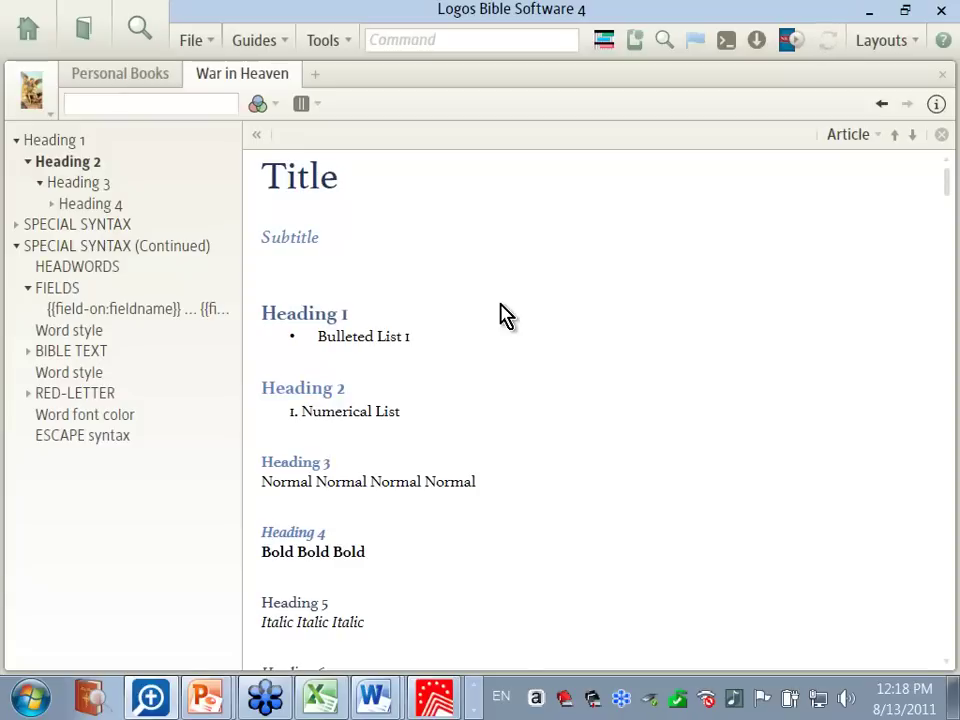
Step: Switch to the running PersonalBookBuilder.pptx slide show in PowerPoint
click(475, 699)
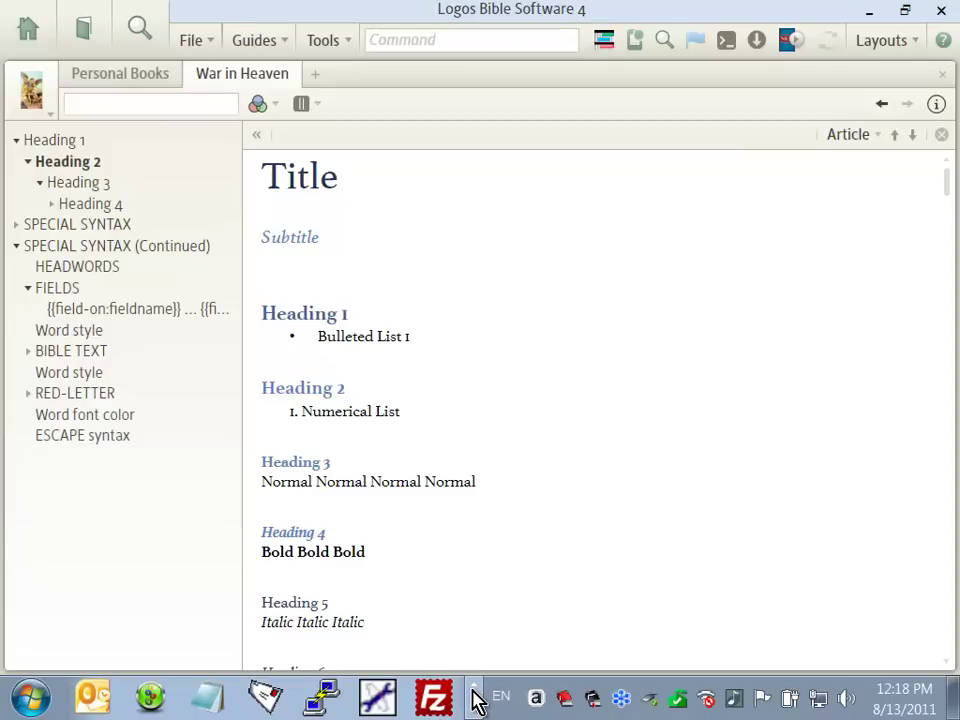
click(473, 690)
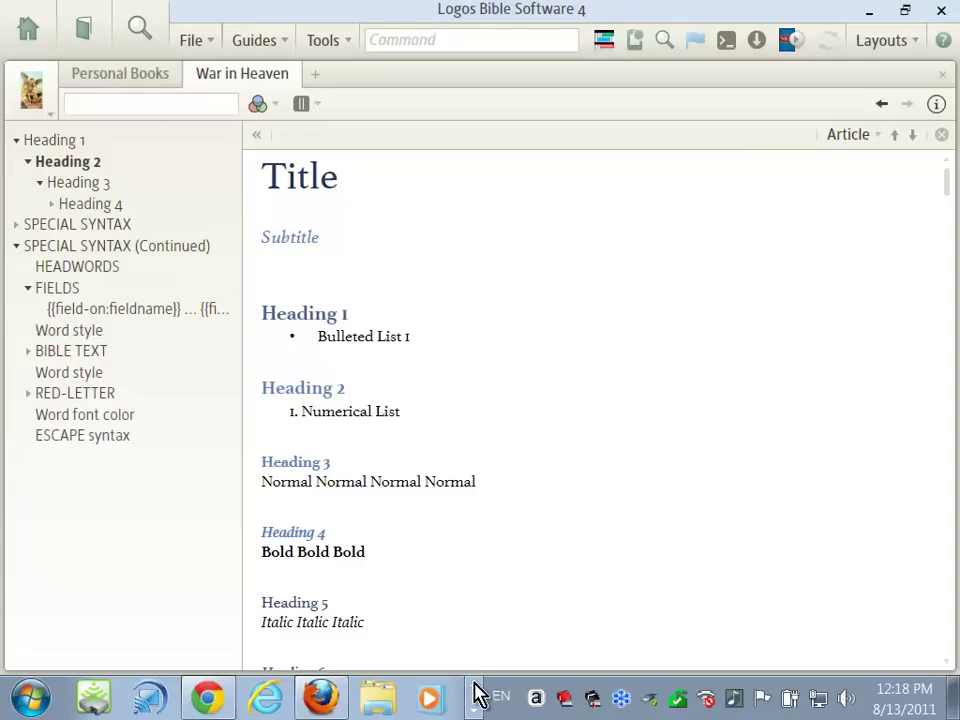
click(475, 688)
click(474, 692)
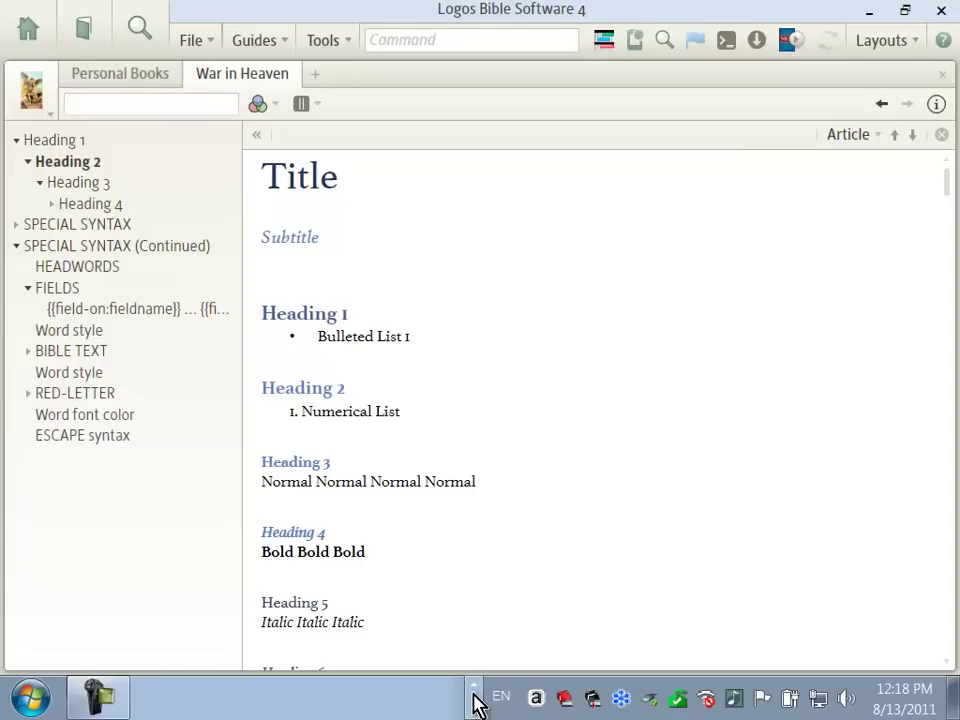
click(475, 703)
mouse_move(210, 698)
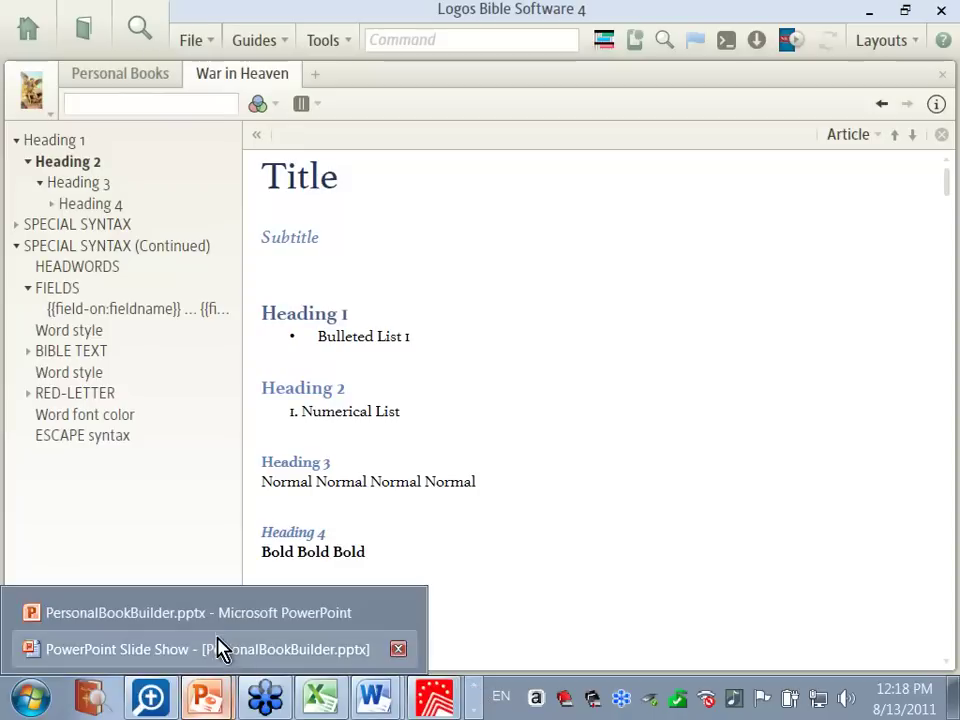
click(216, 652)
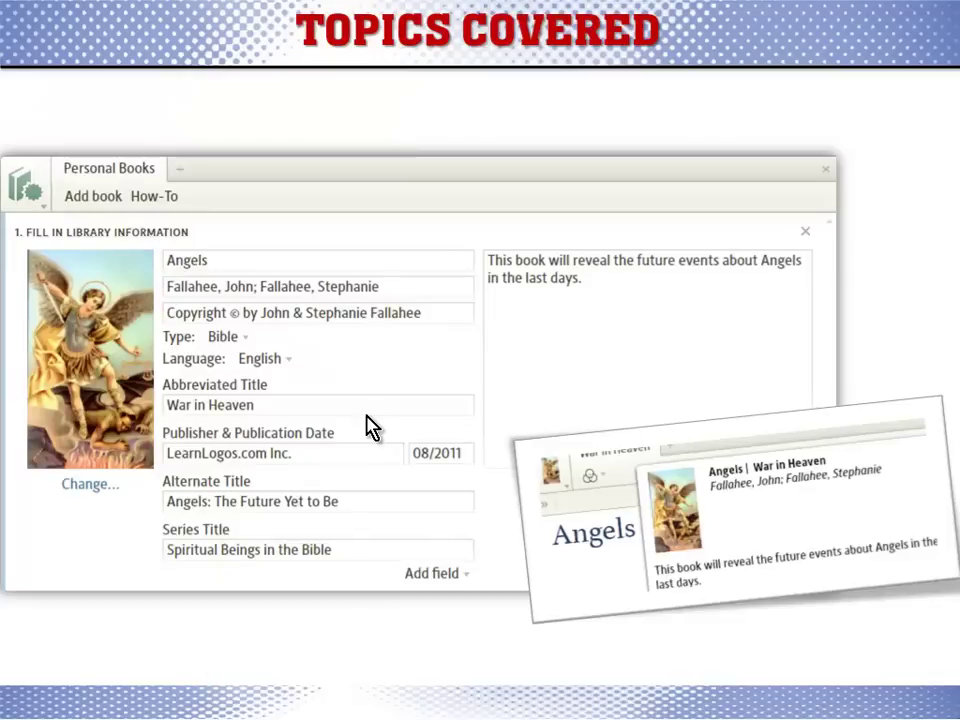